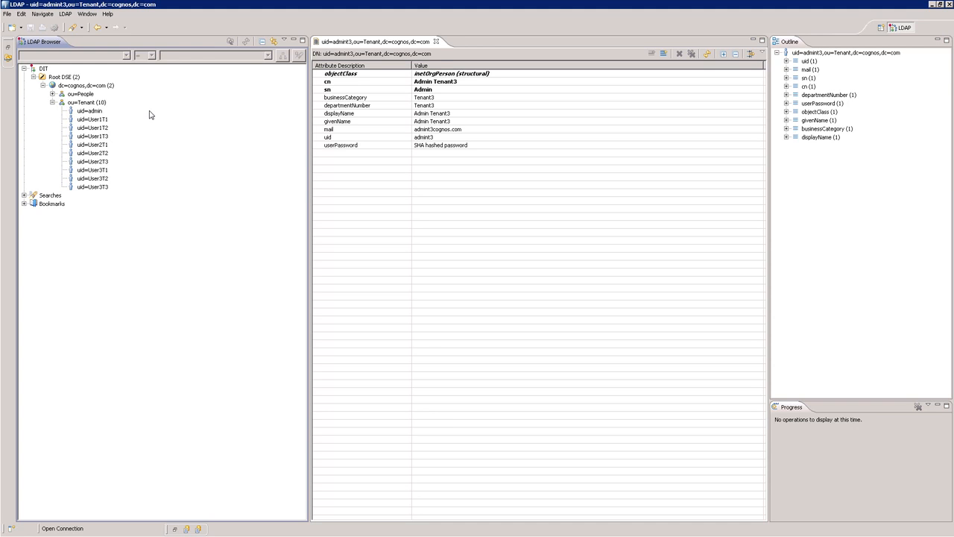
- Examine the attributes of the User1T2, User3T1 and admin entries under ou=Tenant
{"action": "left_click", "coordinate": [105, 128]}
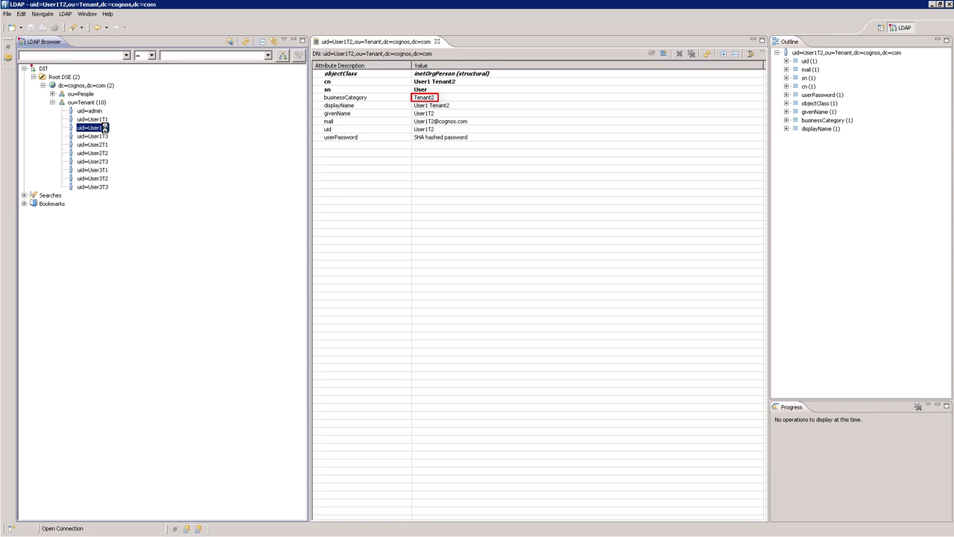
{"action": "left_click", "coordinate": [97, 172]}
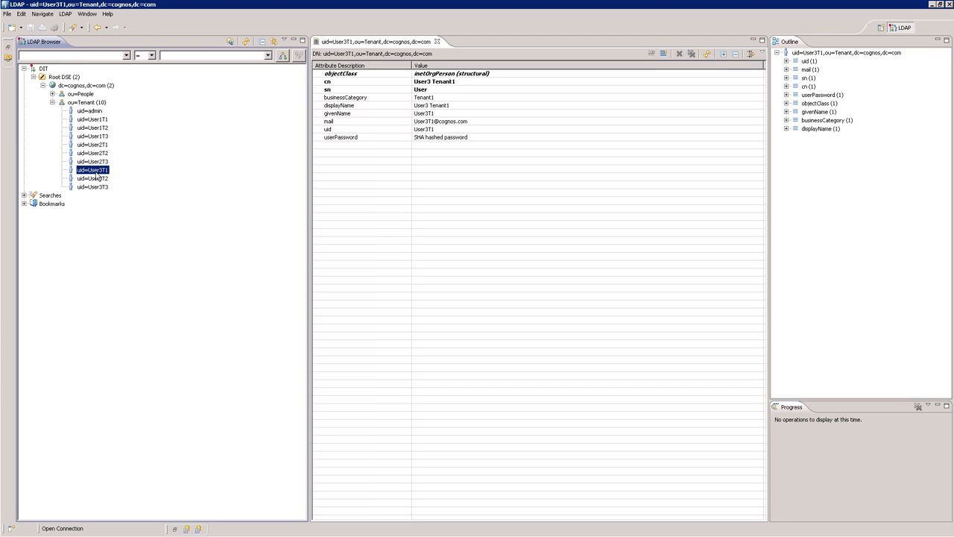
{"action": "left_click", "coordinate": [94, 112]}
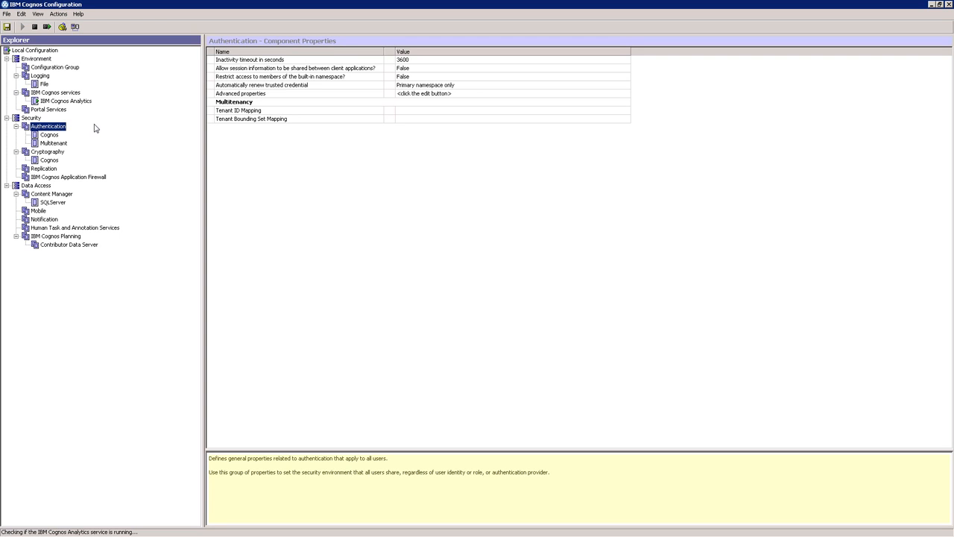
- In IBM Cognos Configuration, review the Tenant ID Mapping type and value of the Multitenant namespace
{"action": "left_click", "coordinate": [60, 145]}
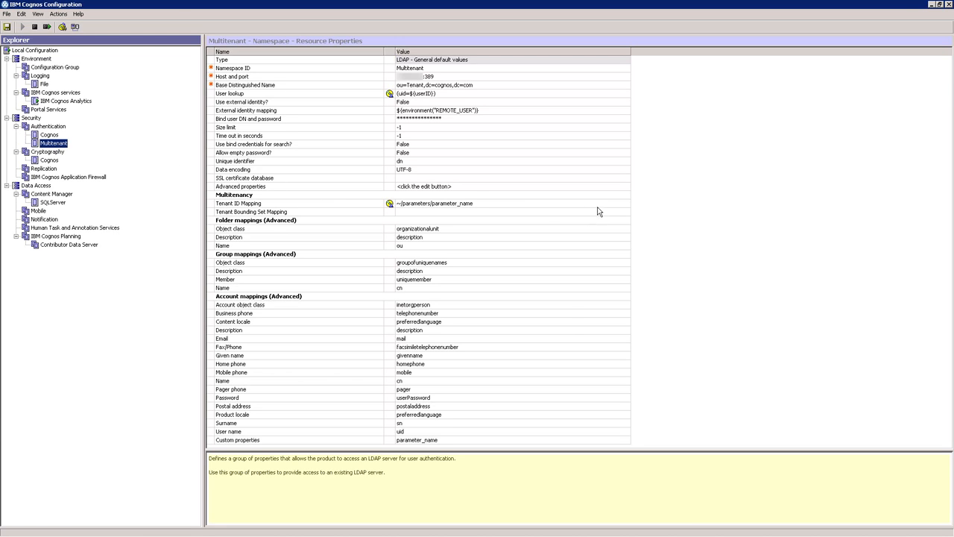
{"action": "left_click", "coordinate": [626, 203]}
{"action": "left_click", "coordinate": [626, 203]}
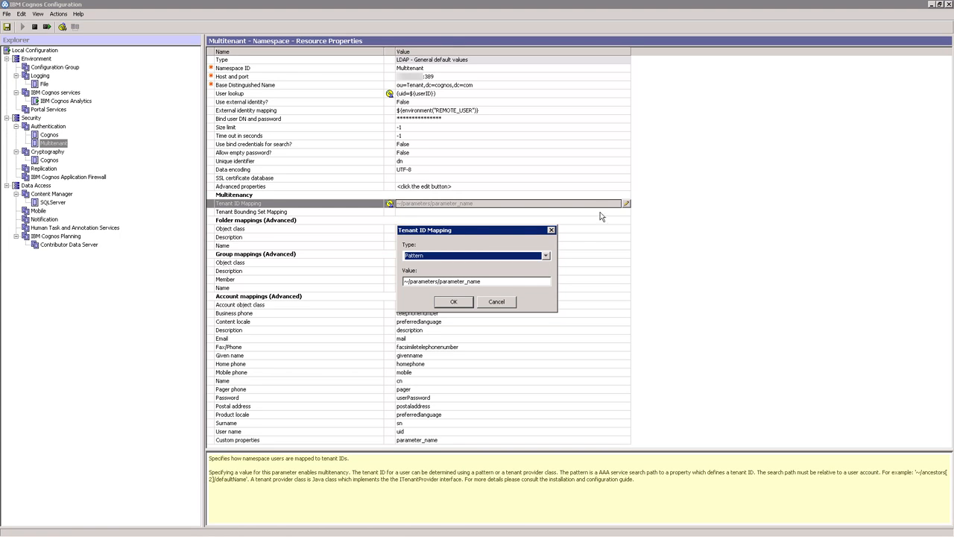
{"action": "left_click", "coordinate": [461, 302]}
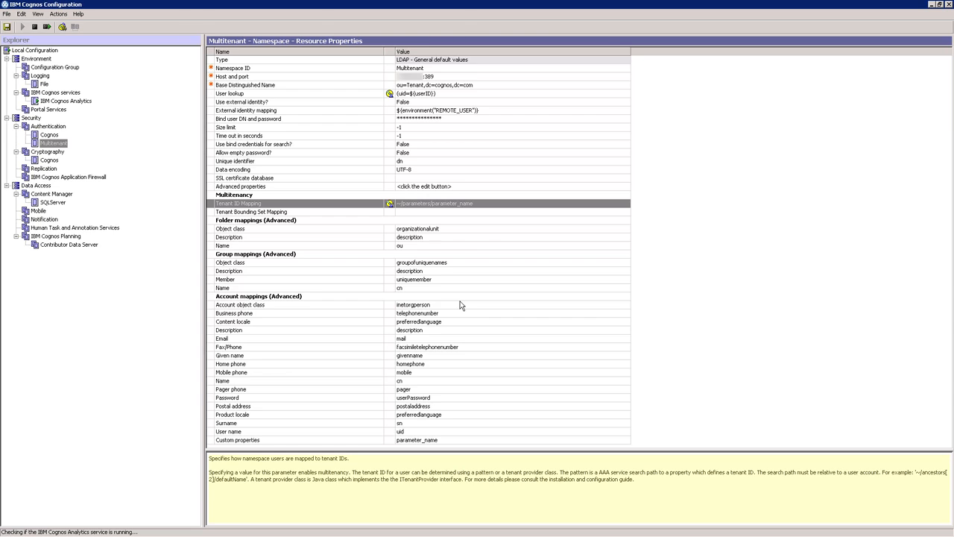
- Review the custom properties defined in the Multitenant namespace's account mappings
{"action": "left_click", "coordinate": [624, 440]}
{"action": "left_click", "coordinate": [626, 441]}
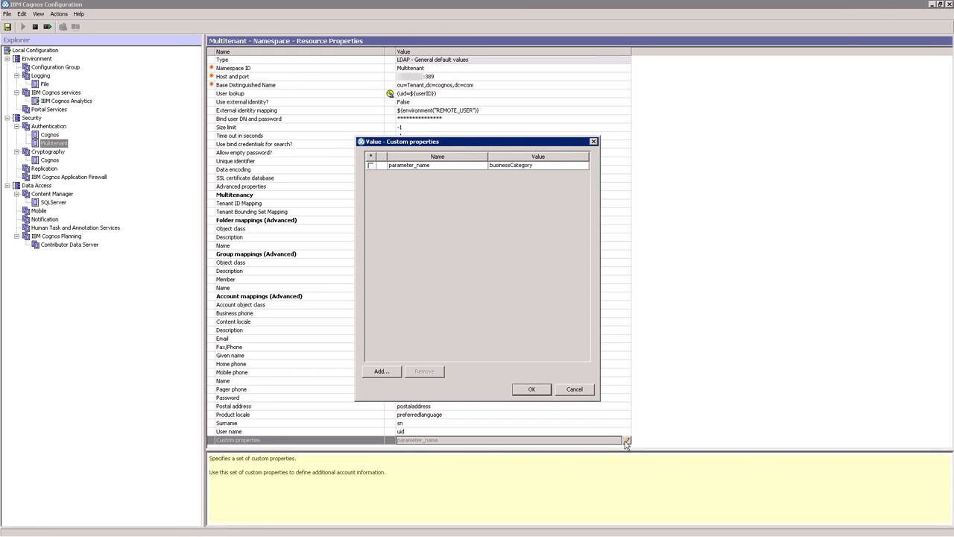
{"action": "left_click", "coordinate": [540, 393]}
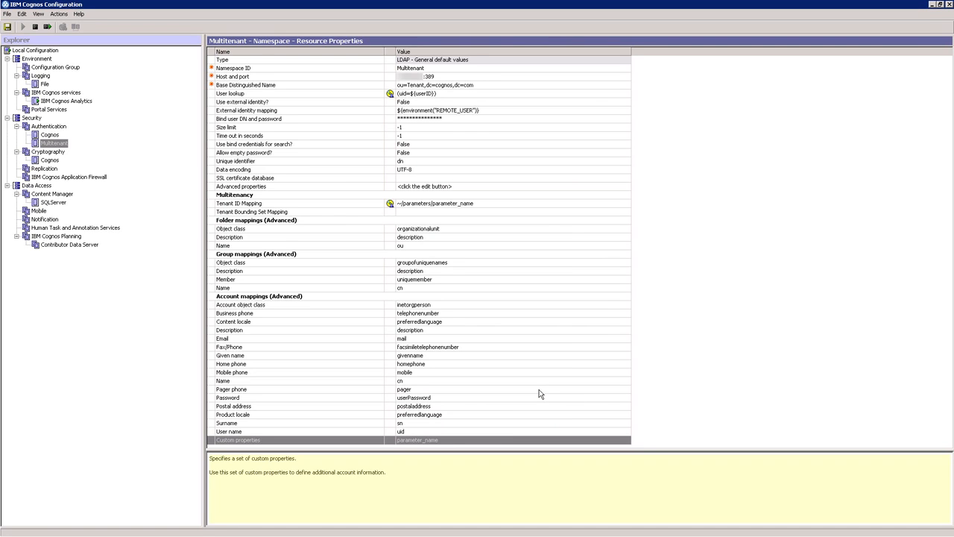
- Test the Multitenant namespace by logging on with user ID user3t1 and the account password
{"action": "left_click", "coordinate": [53, 143]}
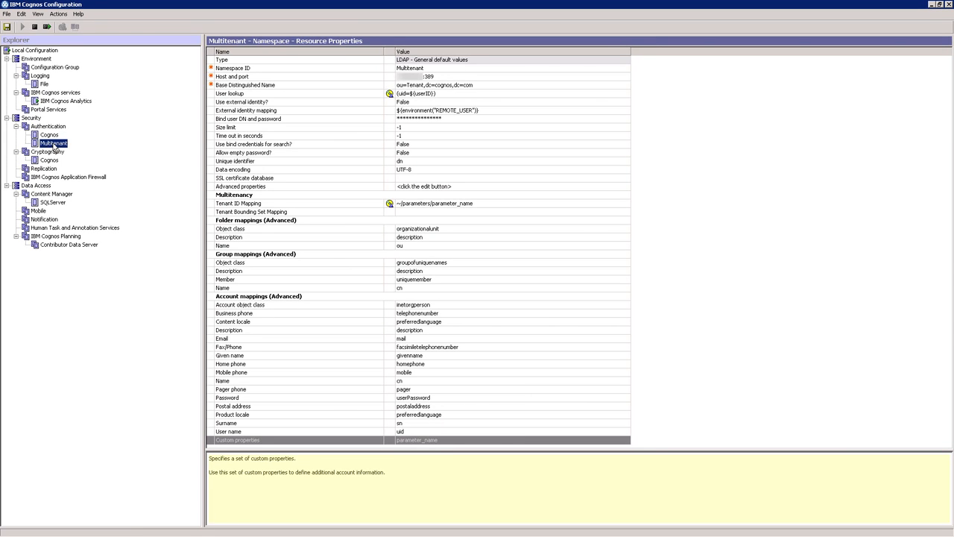
{"action": "right_click", "coordinate": [53, 147]}
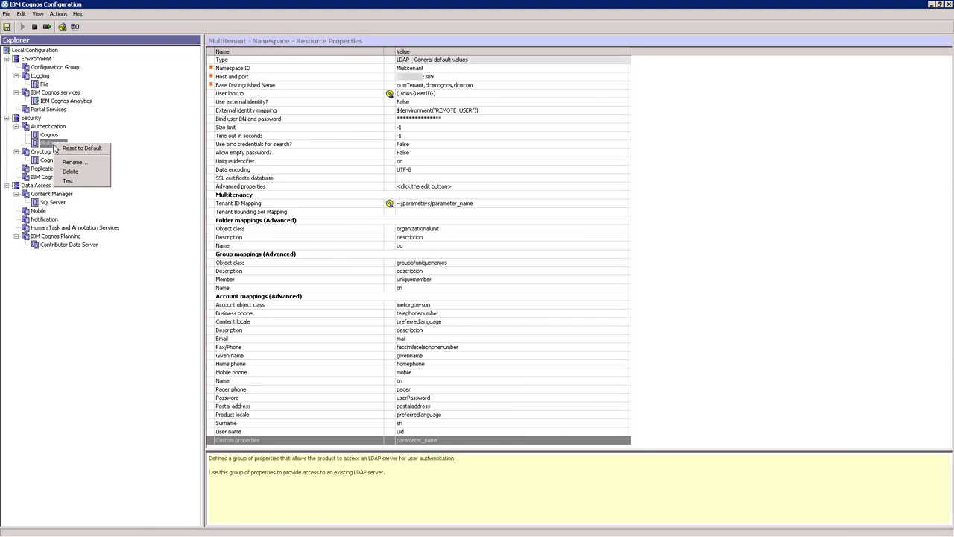
{"action": "left_click", "coordinate": [70, 179]}
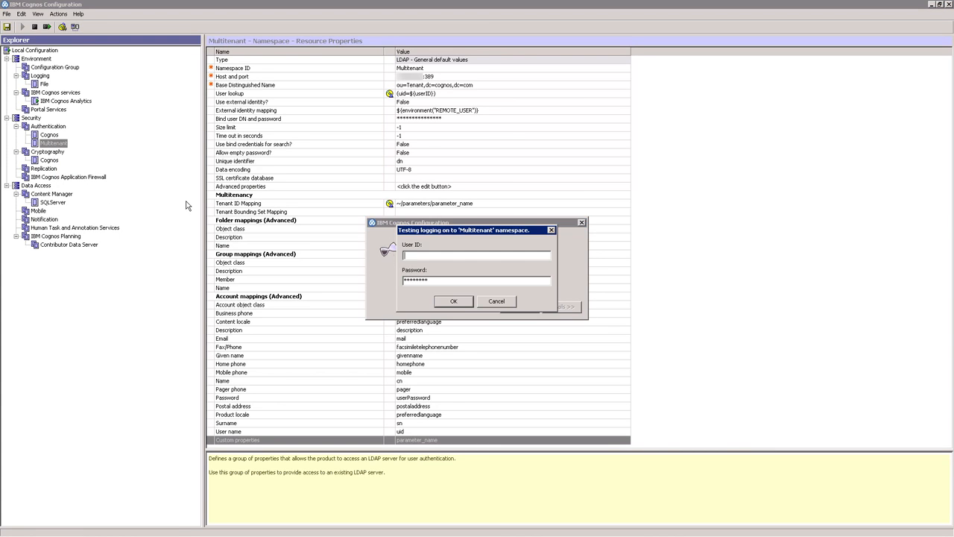
{"action": "type", "text": "user"}
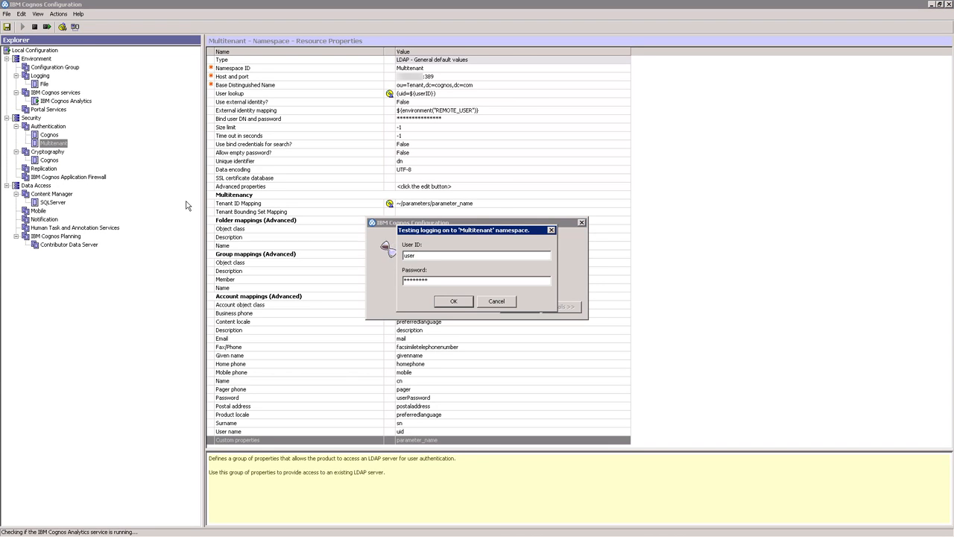
{"action": "type", "text": "3t1"}
{"action": "key", "text": "Tab"}
{"action": "type", "text": "****"}
{"action": "key", "text": "Return"}
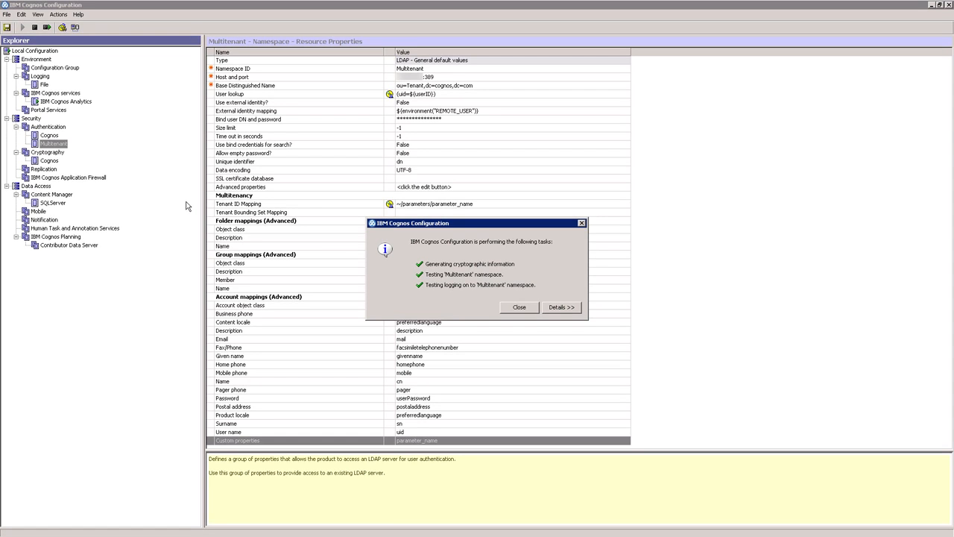
- Examine the namespace test details for the user's account properties and Tenant ID, and close the results
{"action": "left_click", "coordinate": [564, 309]}
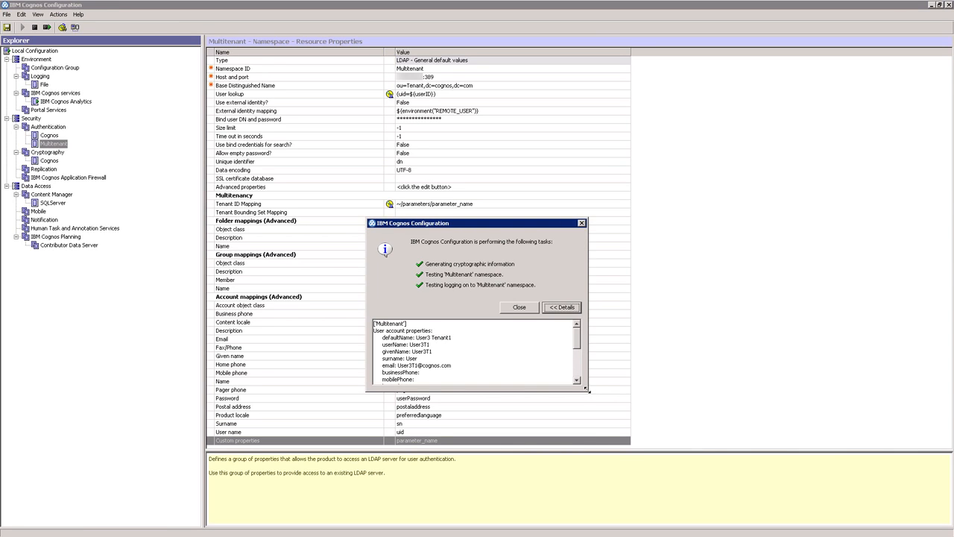
{"action": "left_click_drag", "start_coordinate": [587, 388], "coordinate": [631, 494]}
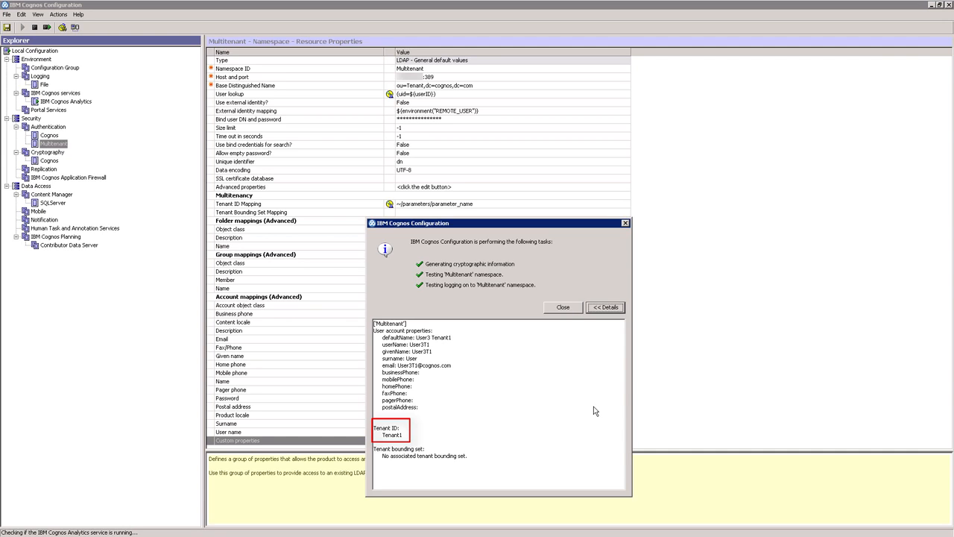
{"action": "left_click", "coordinate": [567, 308]}
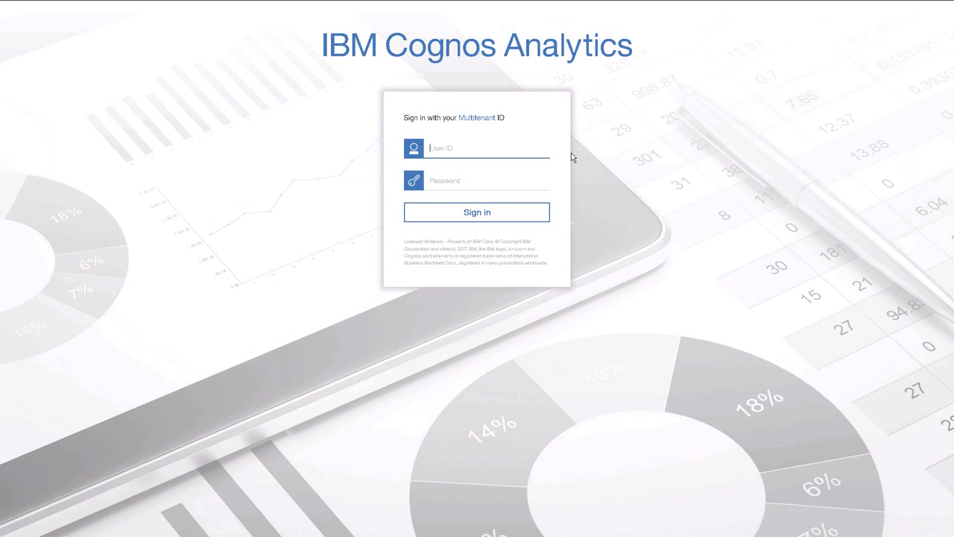
- Sign in to IBM Cognos Analytics with user ID admin and the account password
{"action": "left_click", "coordinate": [527, 151]}
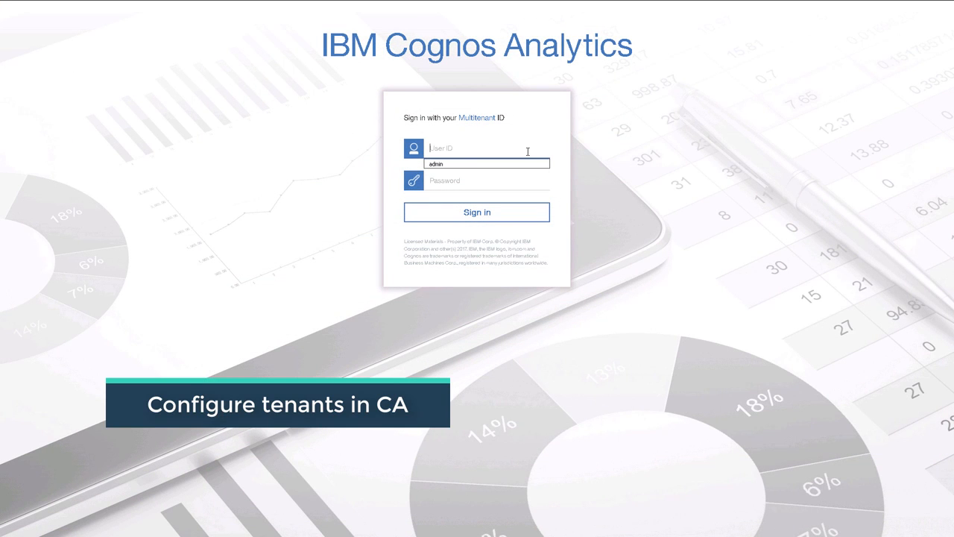
{"action": "type", "text": "admin"}
{"action": "key", "text": "Tab"}
{"action": "type", "text": "ad"}
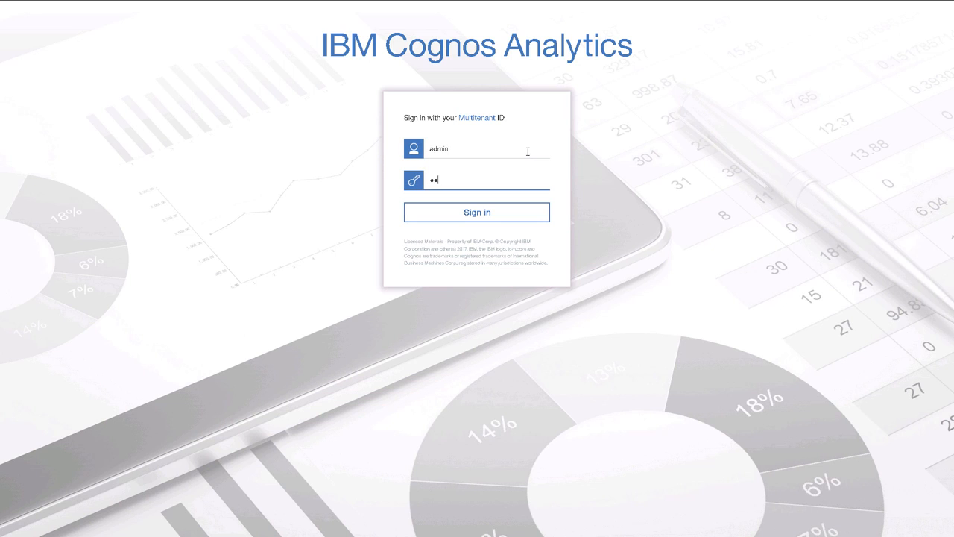
{"action": "type", "text": "min"}
{"action": "key", "text": "Return"}
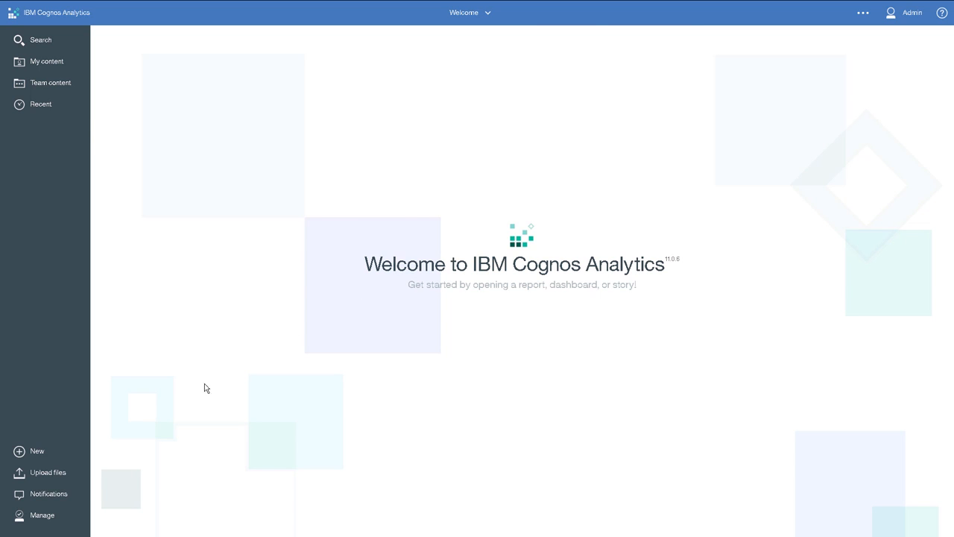
- Add a tenant named Tenant 1 with tenant ID Tenant1 in the Multitenancy settings
{"action": "left_click", "coordinate": [47, 517]}
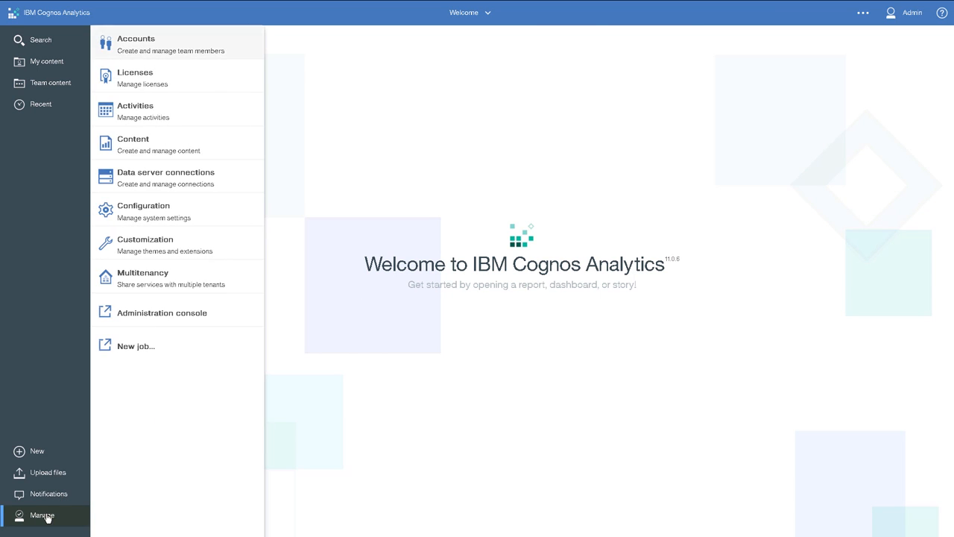
{"action": "left_click", "coordinate": [170, 278]}
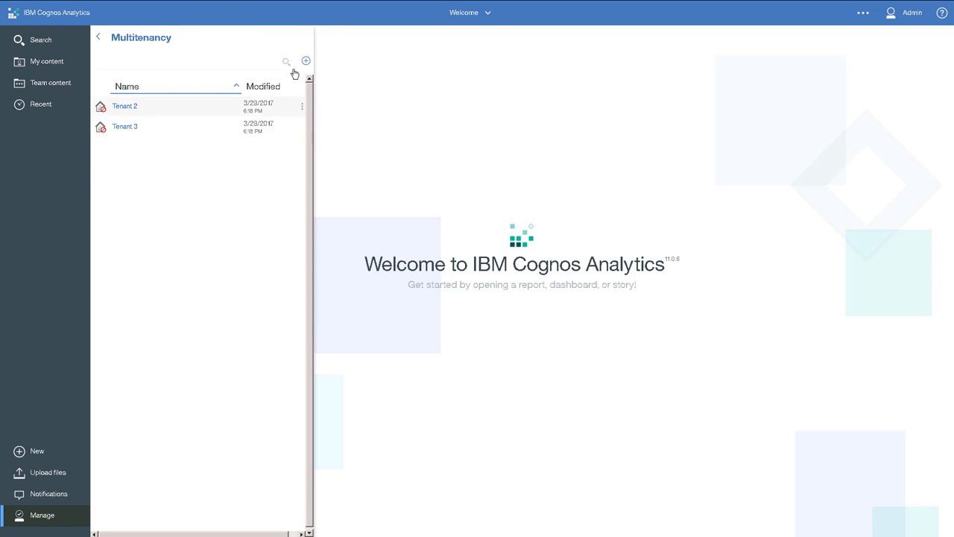
{"action": "left_click", "coordinate": [306, 62]}
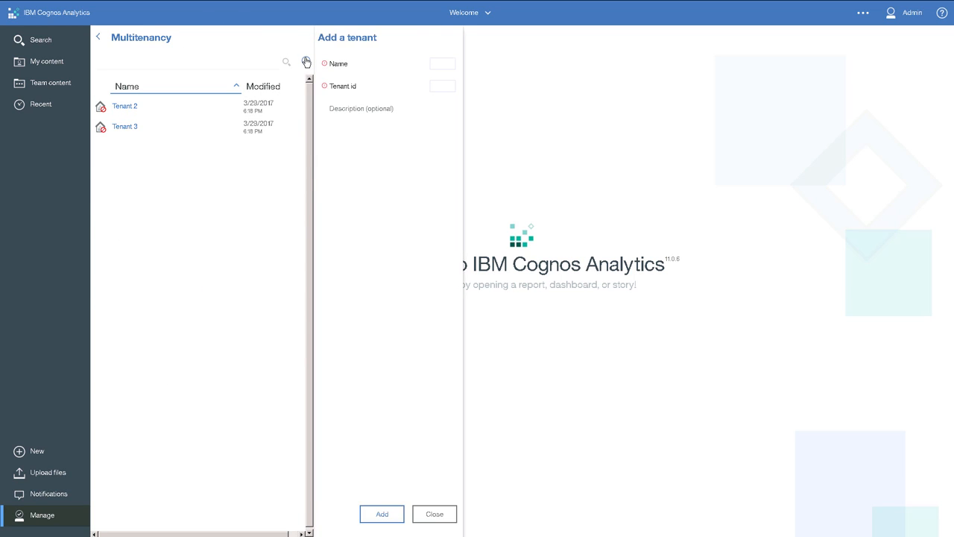
{"action": "left_click", "coordinate": [445, 66]}
{"action": "type", "text": "Tenant 1"}
{"action": "left_click", "coordinate": [439, 86]}
{"action": "type", "text": "tenant"}
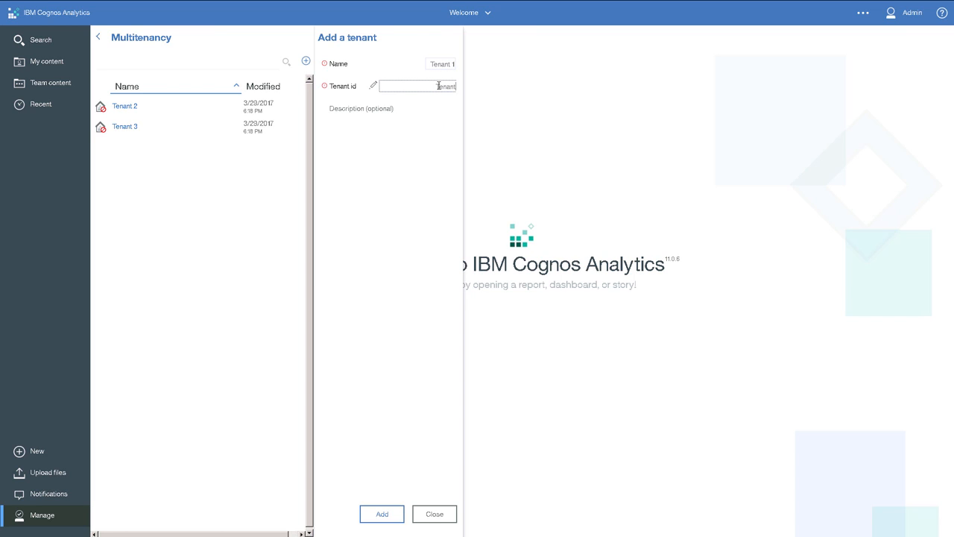
{"action": "type", "text": "1"}
{"action": "left_click", "coordinate": [375, 514]}
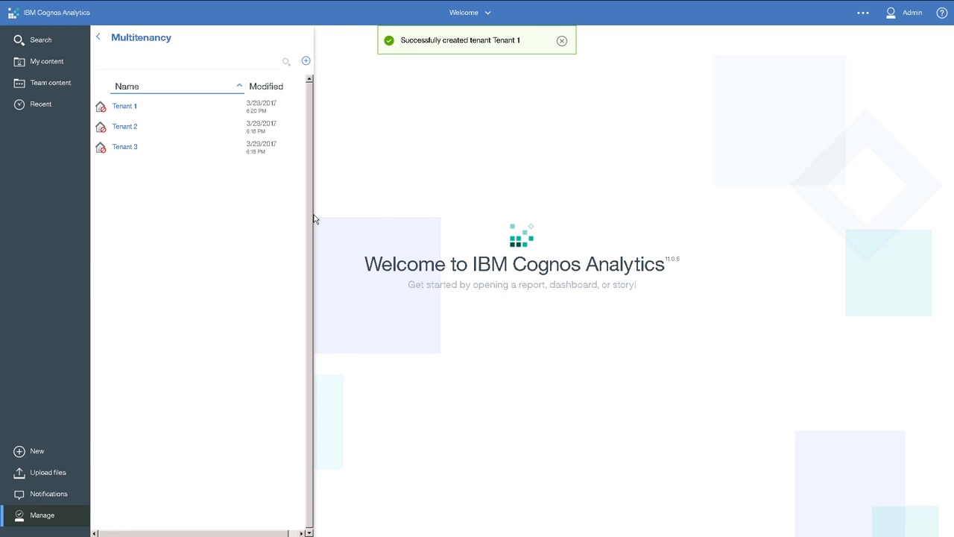
- Enable Tenant 1, Tenant 2 and Tenant 3, and leave the Multitenancy settings
{"action": "left_click", "coordinate": [299, 109]}
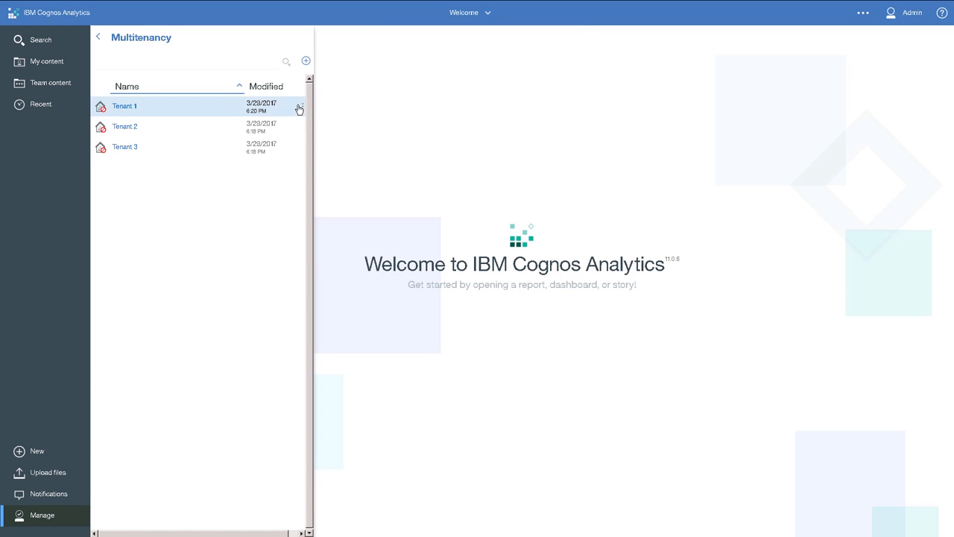
{"action": "left_click", "coordinate": [313, 165]}
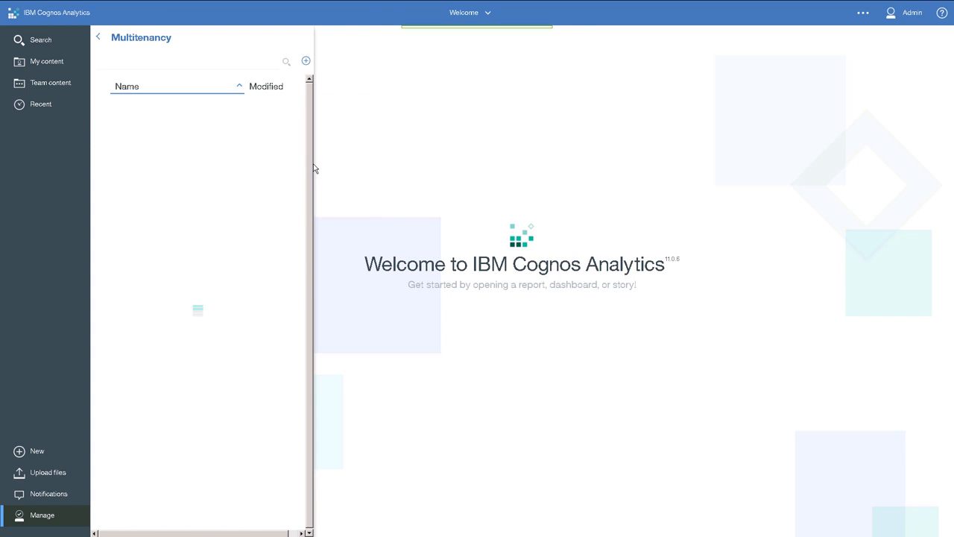
{"action": "left_click", "coordinate": [301, 129]}
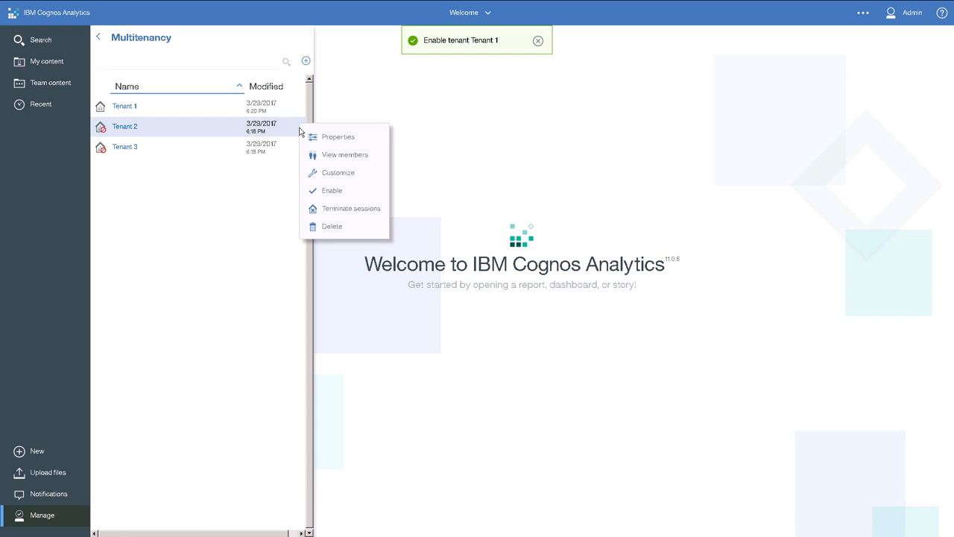
{"action": "left_click", "coordinate": [317, 193]}
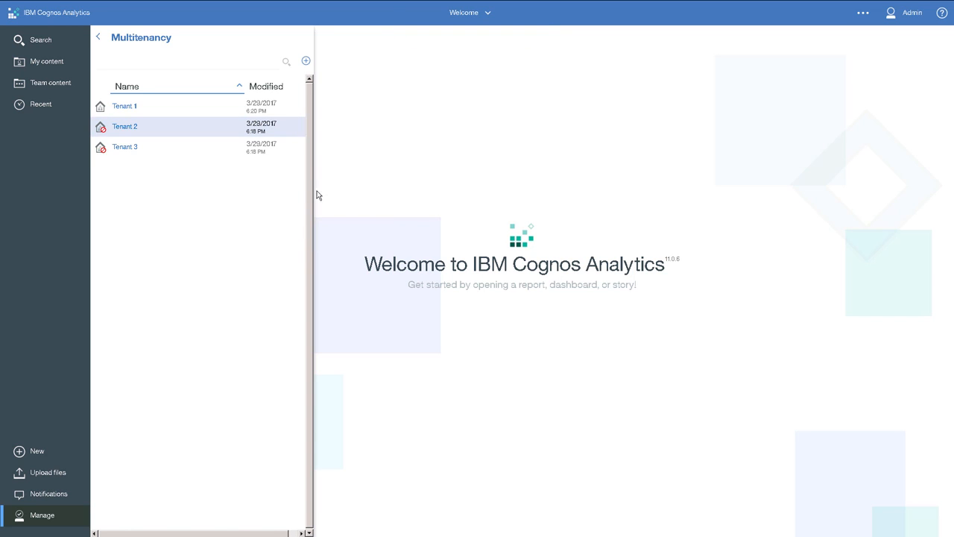
{"action": "left_click", "coordinate": [299, 149]}
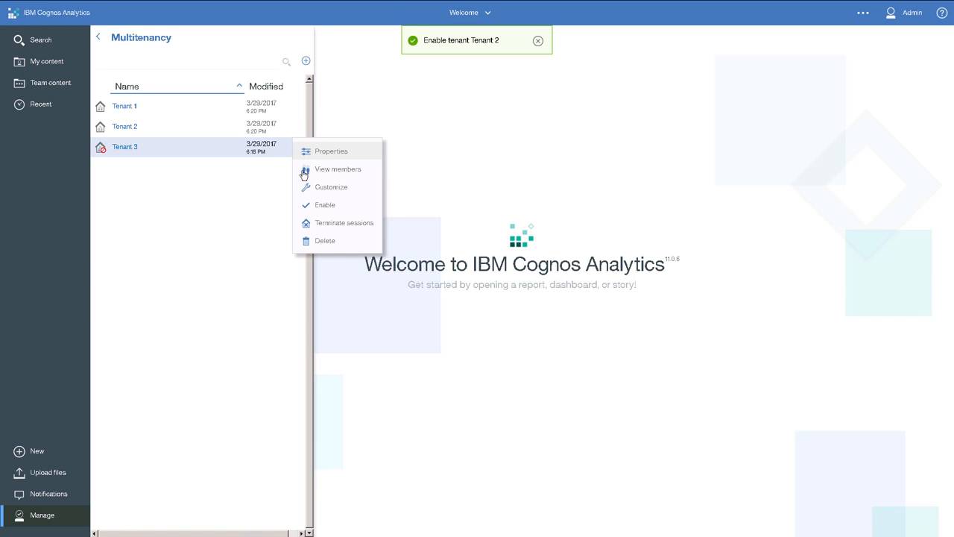
{"action": "left_click", "coordinate": [312, 210]}
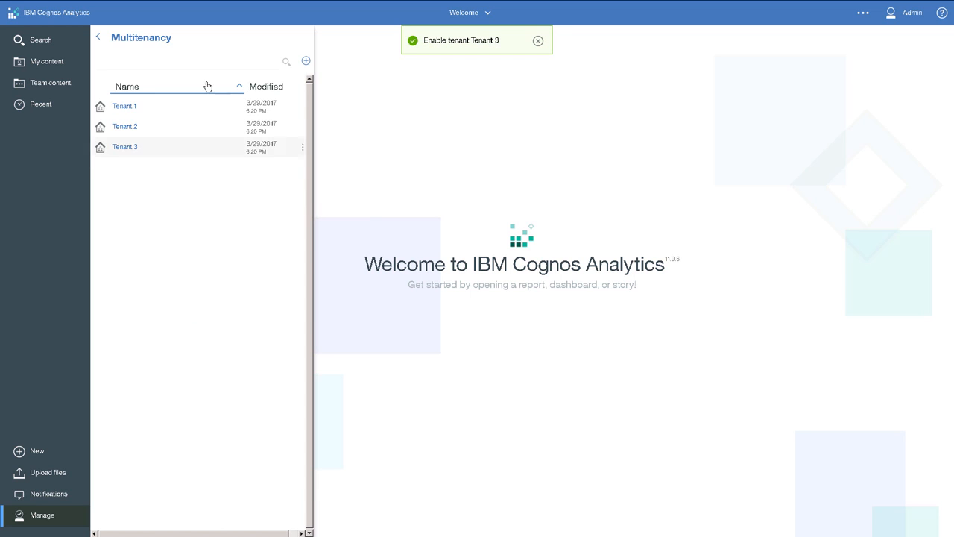
{"action": "left_click", "coordinate": [97, 40]}
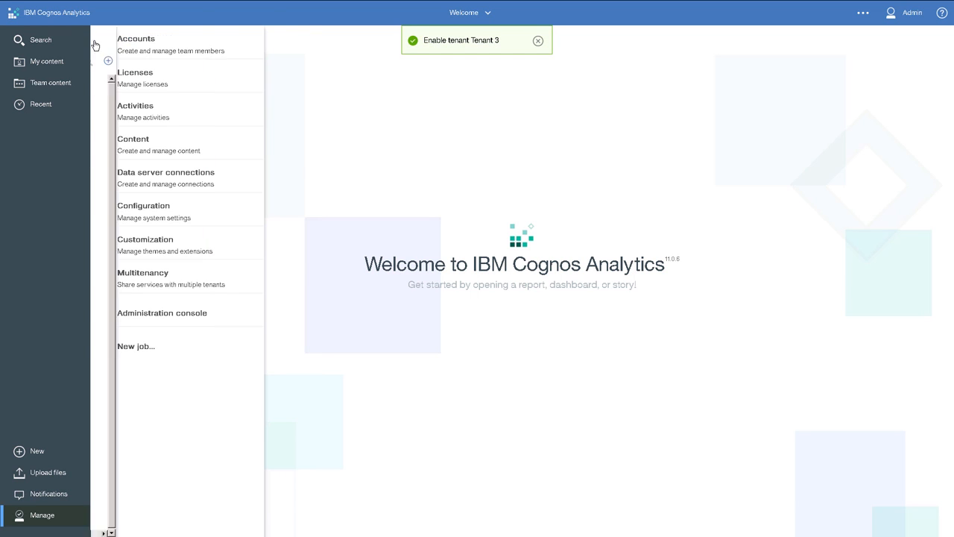
{"action": "left_click", "coordinate": [69, 120]}
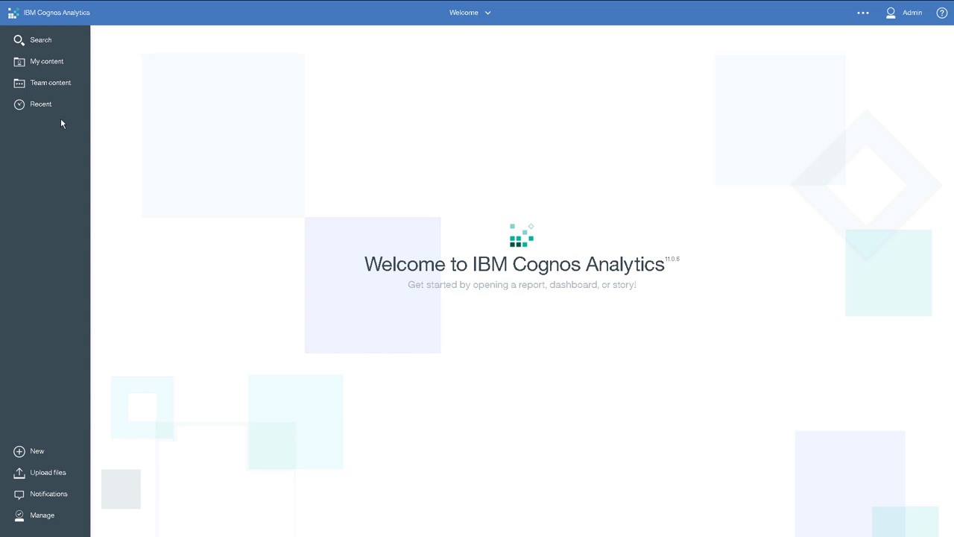
- Assign Folder A in Team content to Tenant 1 through its advanced properties and apply the change
{"action": "left_click", "coordinate": [64, 86]}
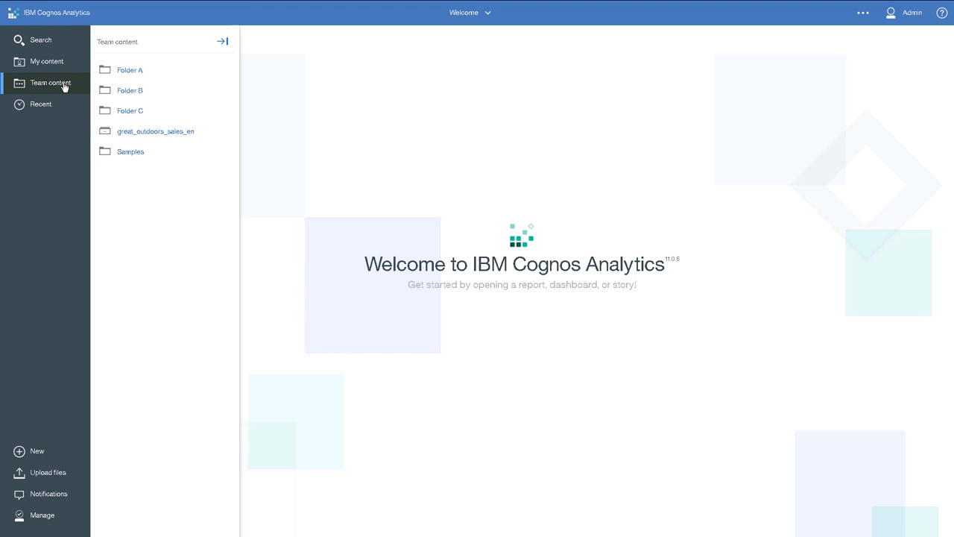
{"action": "left_click", "coordinate": [226, 72]}
{"action": "left_click", "coordinate": [226, 71]}
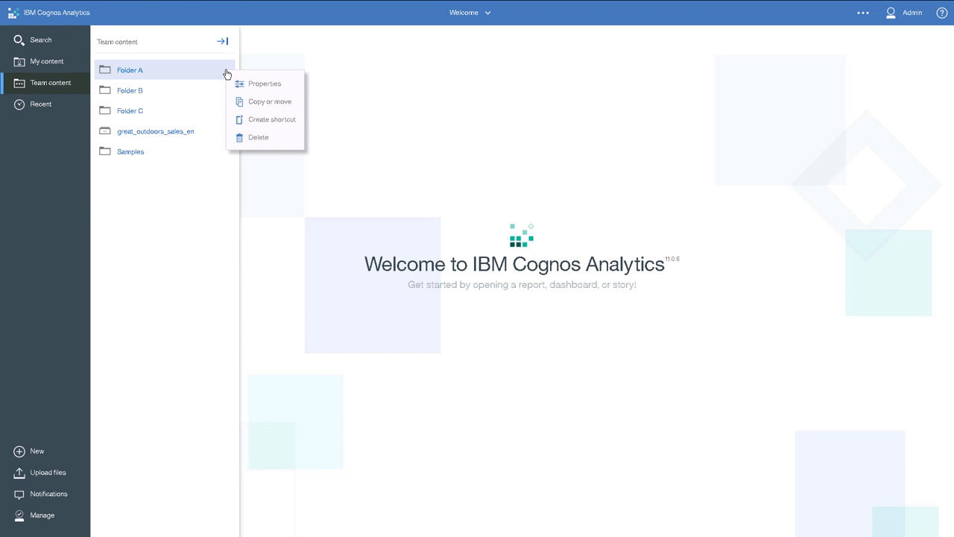
{"action": "left_click", "coordinate": [258, 83]}
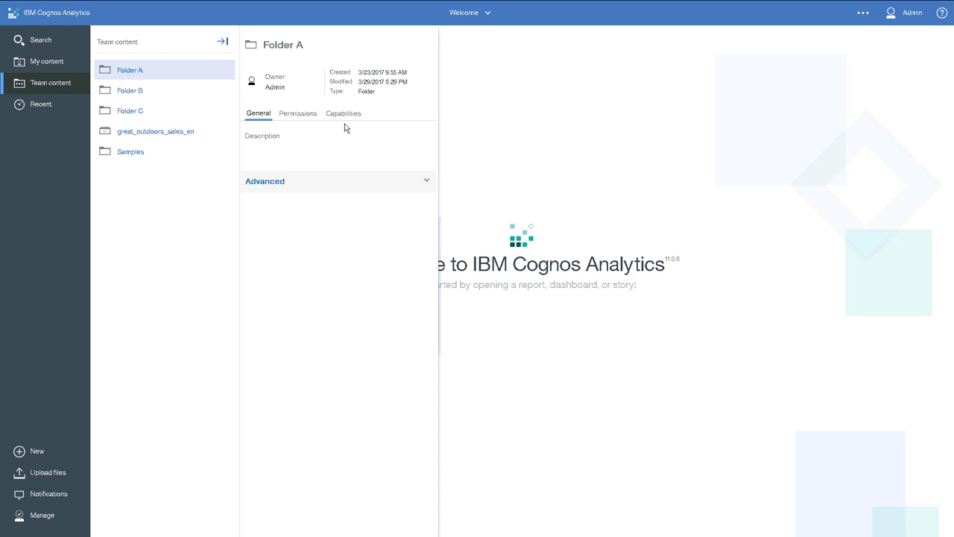
{"action": "left_click", "coordinate": [426, 183]}
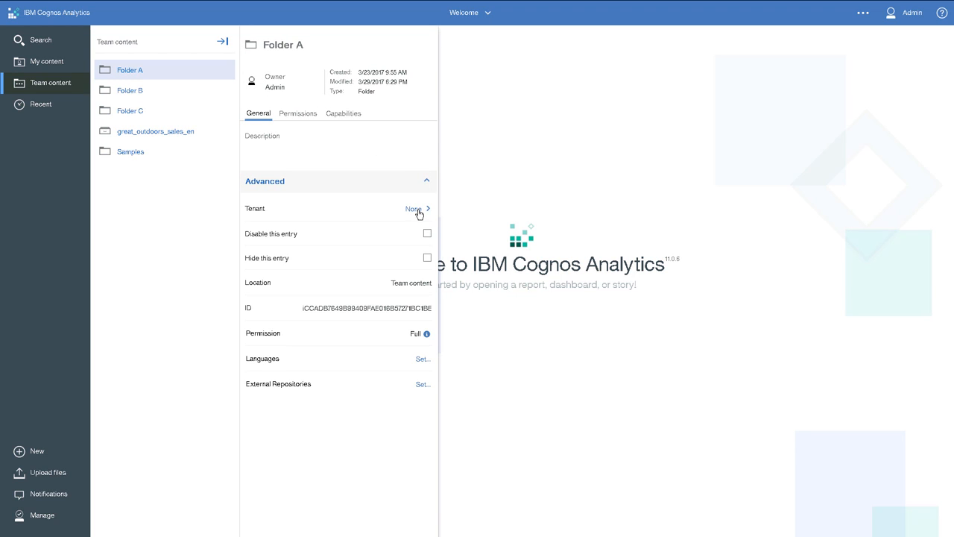
{"action": "left_click", "coordinate": [419, 214]}
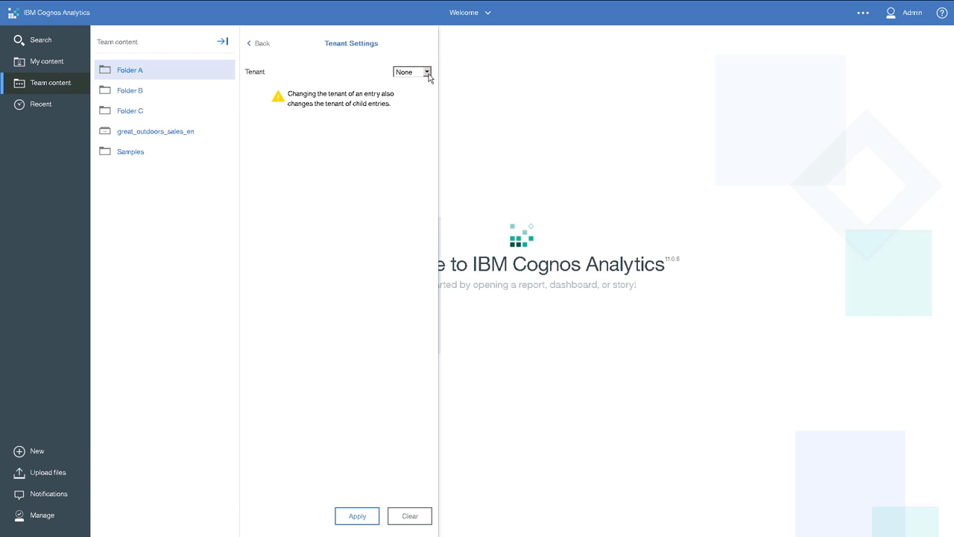
{"action": "left_click", "coordinate": [427, 73]}
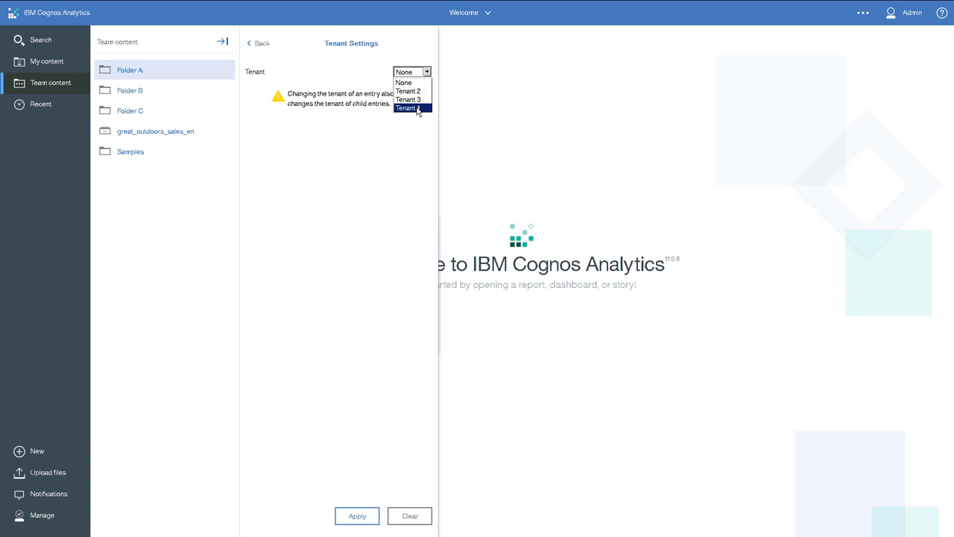
{"action": "left_click", "coordinate": [418, 109]}
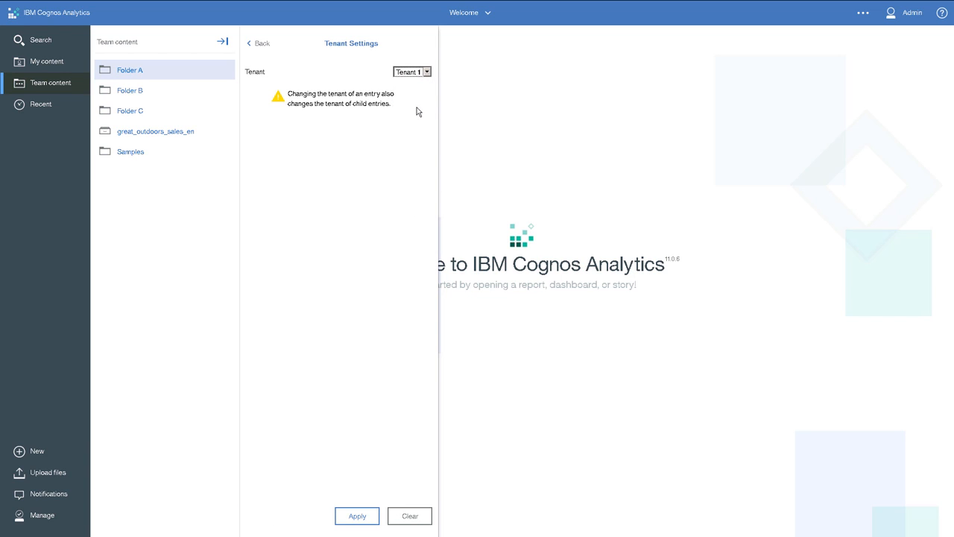
{"action": "left_click", "coordinate": [358, 514]}
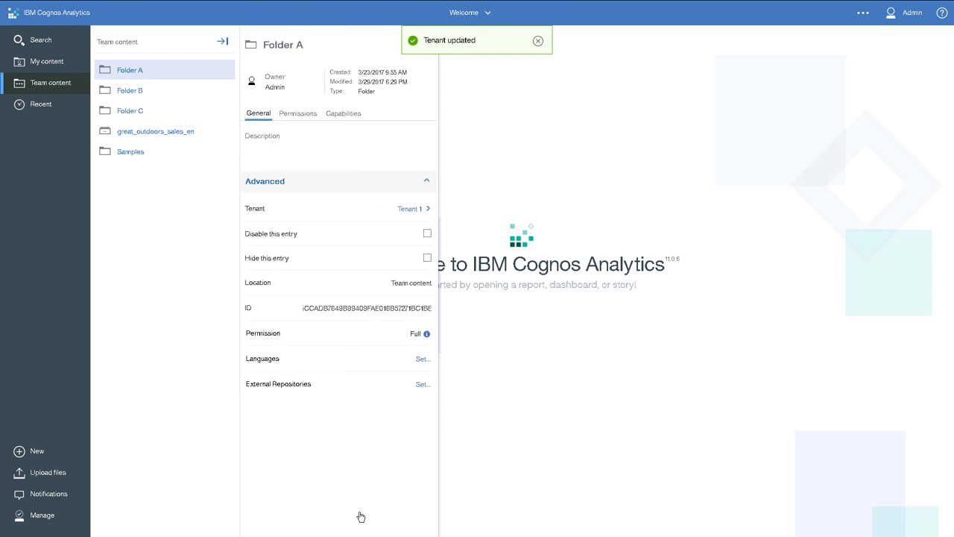
- Assign Folder B in Team content to Tenant 2 through its advanced properties and apply the change
{"action": "left_click", "coordinate": [225, 94]}
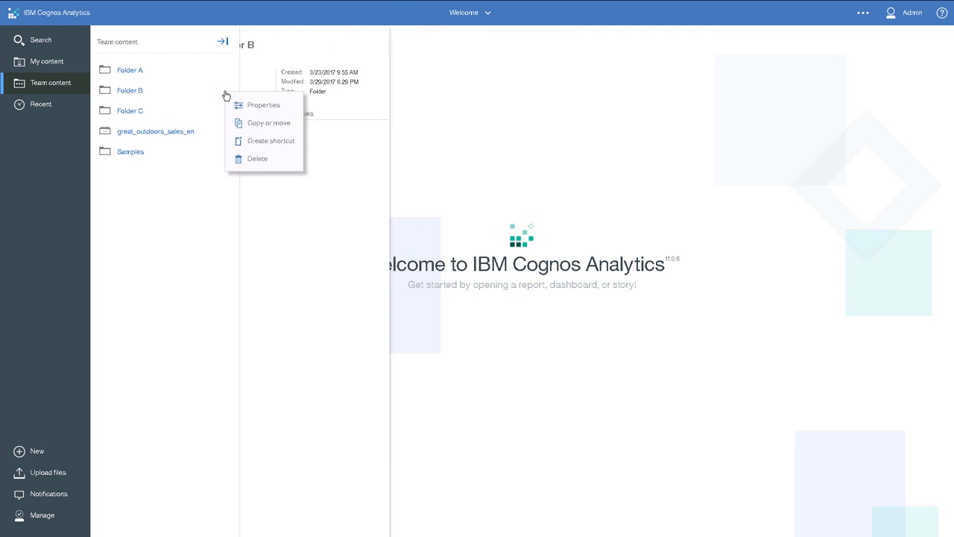
{"action": "left_click", "coordinate": [250, 105]}
{"action": "left_click", "coordinate": [427, 183]}
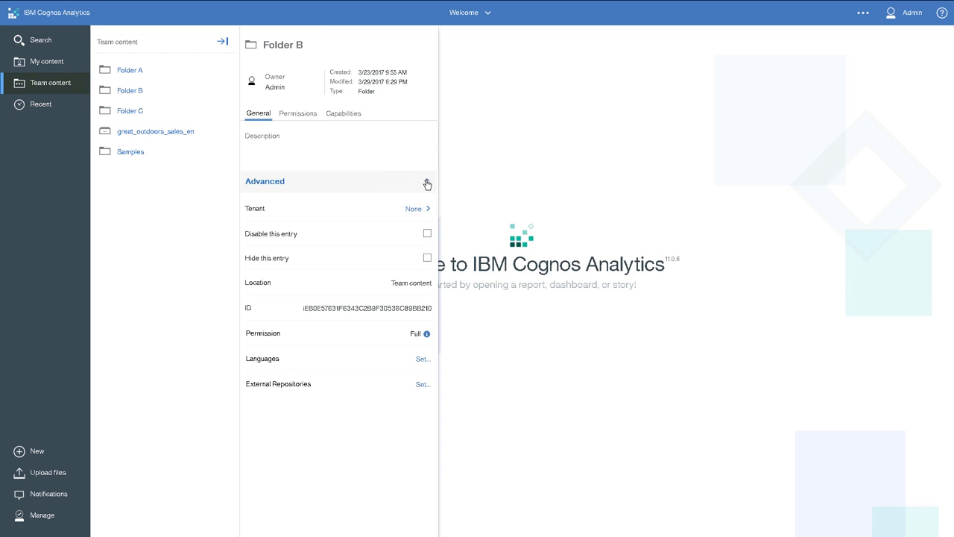
{"action": "left_click", "coordinate": [418, 209]}
{"action": "left_click", "coordinate": [427, 72]}
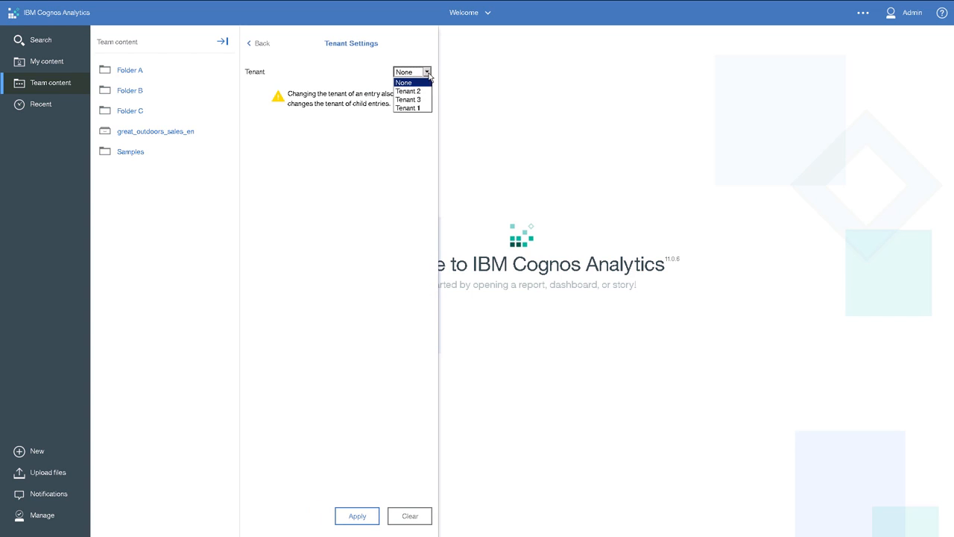
{"action": "left_click", "coordinate": [422, 92]}
{"action": "left_click", "coordinate": [356, 516]}
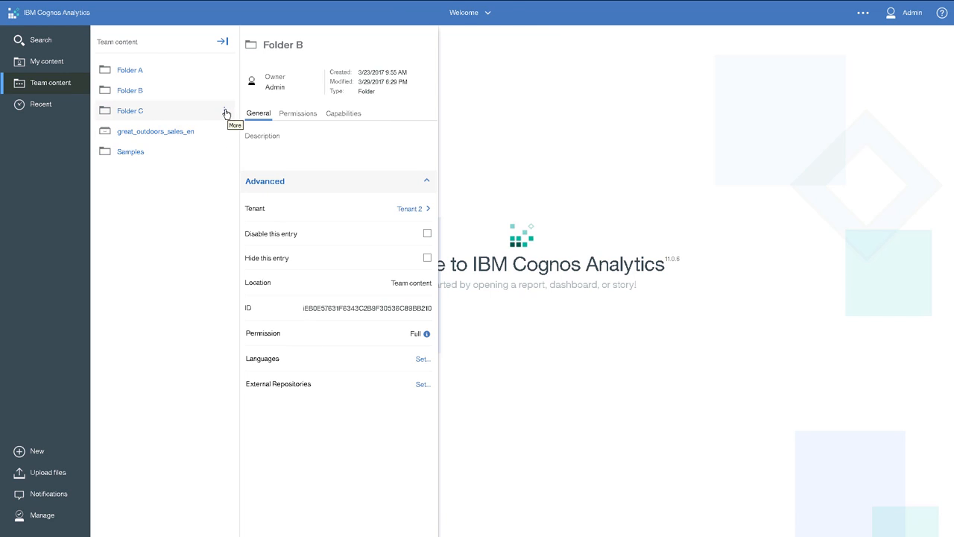
- Assign Folder C in Team content to Tenant 3, and expand the content listing to show each folder's tenant
{"action": "left_click", "coordinate": [226, 113]}
{"action": "left_click", "coordinate": [257, 124]}
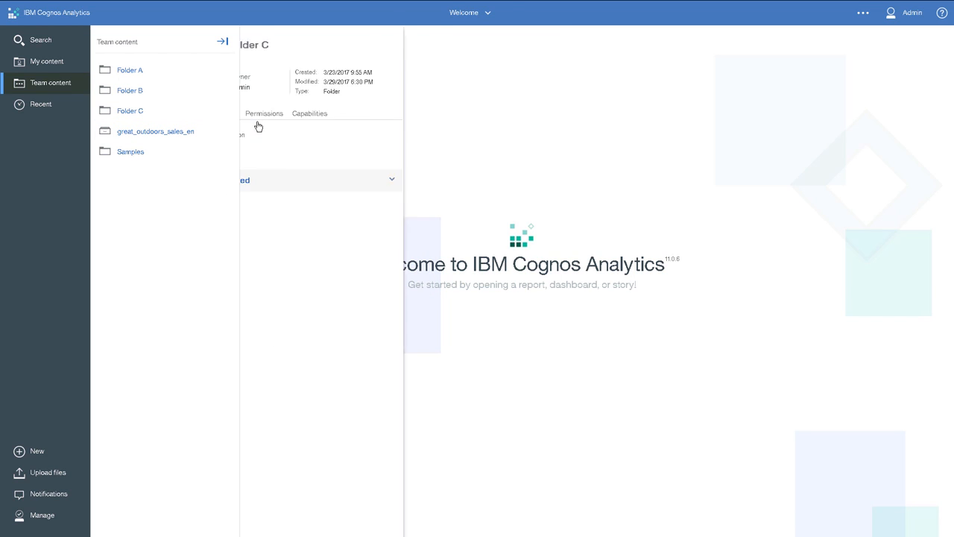
{"action": "left_click", "coordinate": [425, 183]}
{"action": "left_click", "coordinate": [418, 212]}
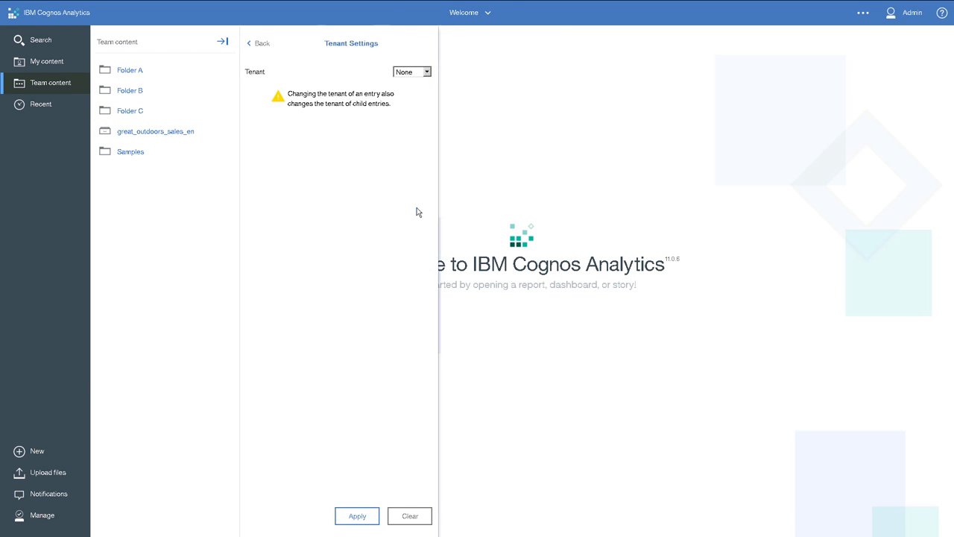
{"action": "left_click", "coordinate": [428, 71]}
{"action": "left_click", "coordinate": [414, 106]}
{"action": "left_click", "coordinate": [348, 515]}
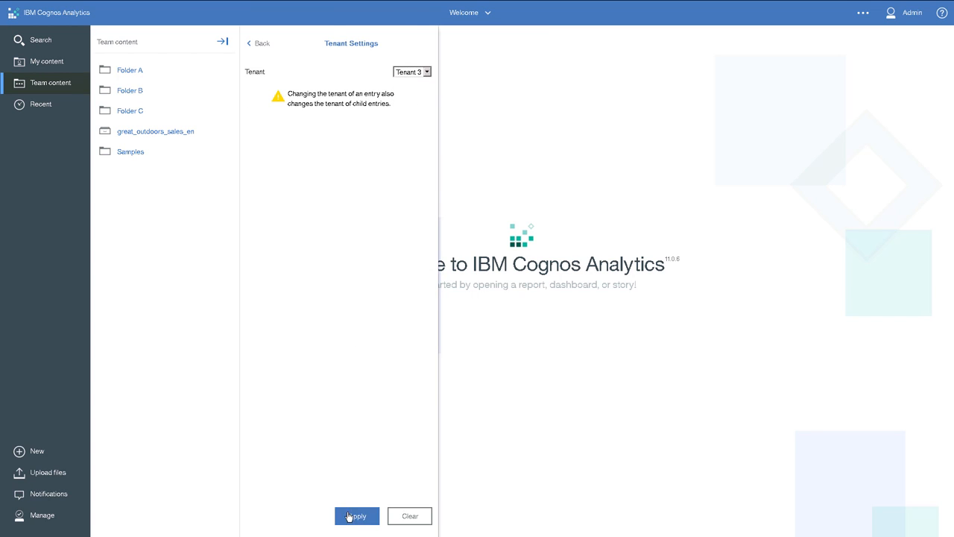
{"action": "left_click", "coordinate": [223, 44]}
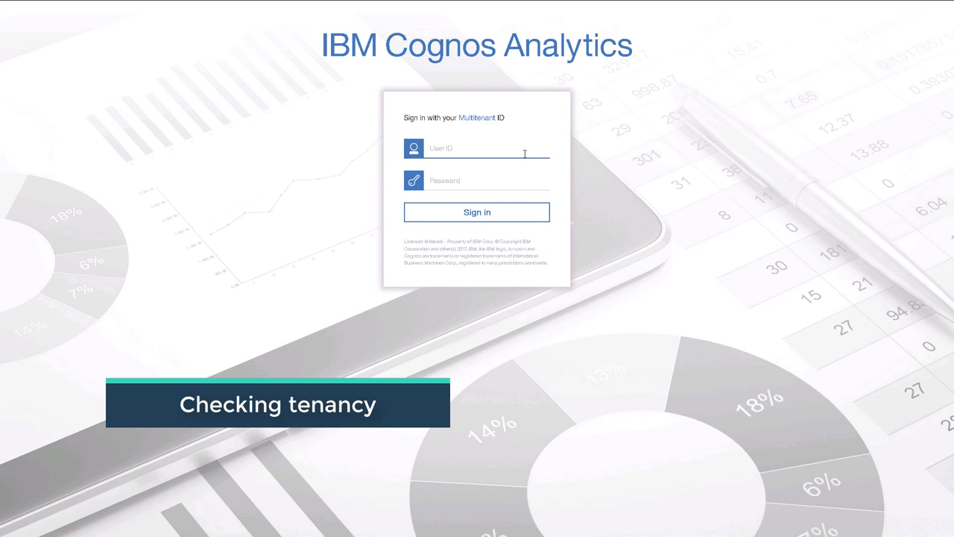
- Sign in to IBM Cognos Analytics with user ID user1t2 and the account password
{"action": "left_click", "coordinate": [524, 154]}
{"action": "type", "text": "user1t2"}
{"action": "key", "text": "Tab"}
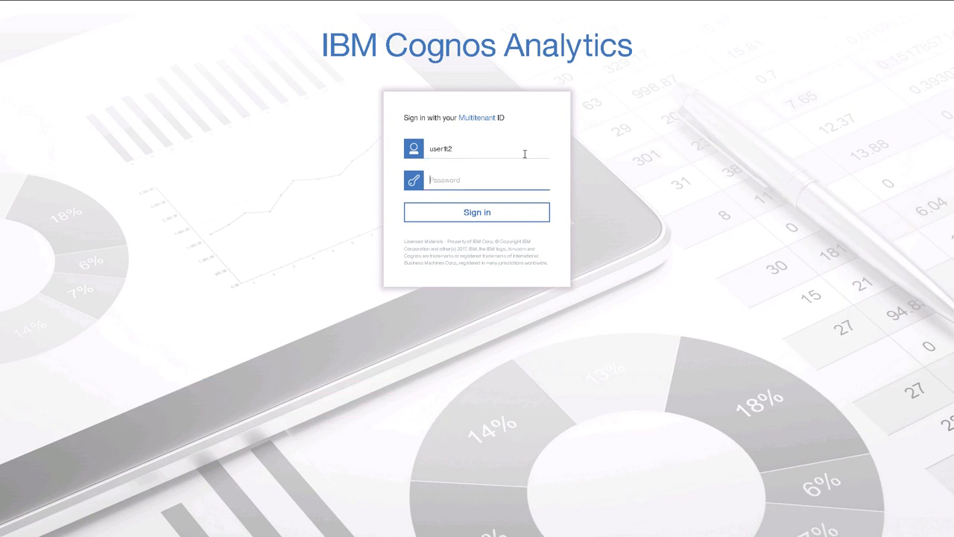
{"action": "type", "text": "********"}
{"action": "key", "text": "Return"}
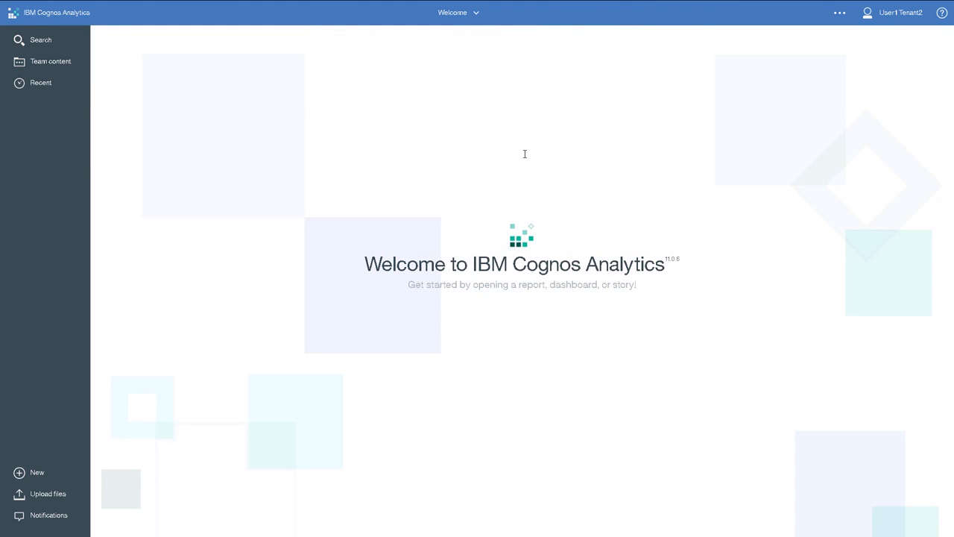
- Check which Team content items the Tenant 2 user can access, close the listing and sign out
{"action": "left_click", "coordinate": [64, 67]}
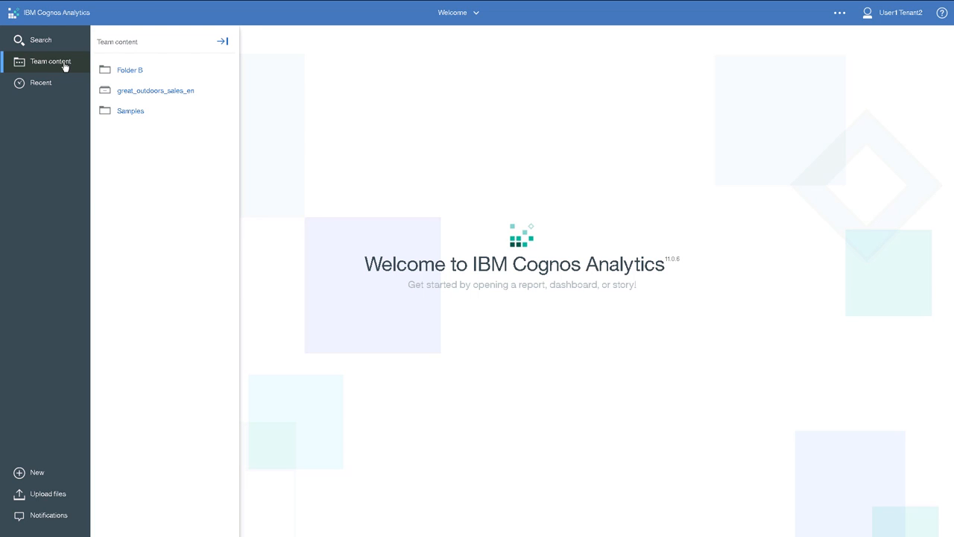
{"action": "left_click", "coordinate": [64, 67]}
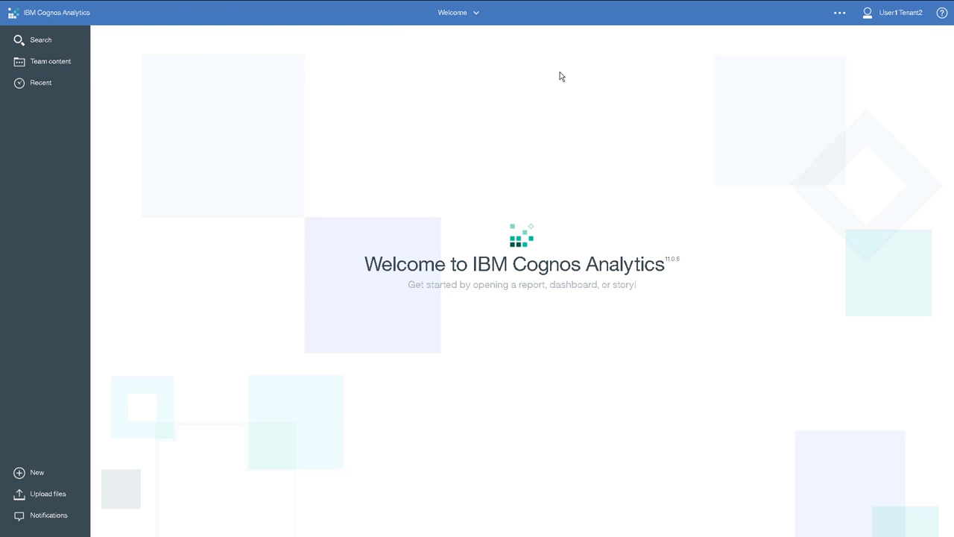
{"action": "left_click", "coordinate": [897, 19]}
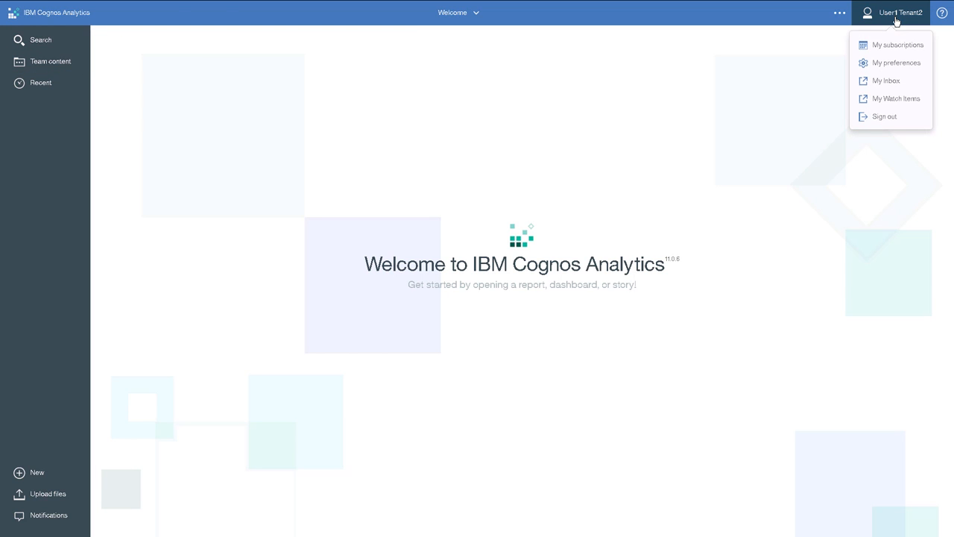
{"action": "left_click", "coordinate": [885, 116]}
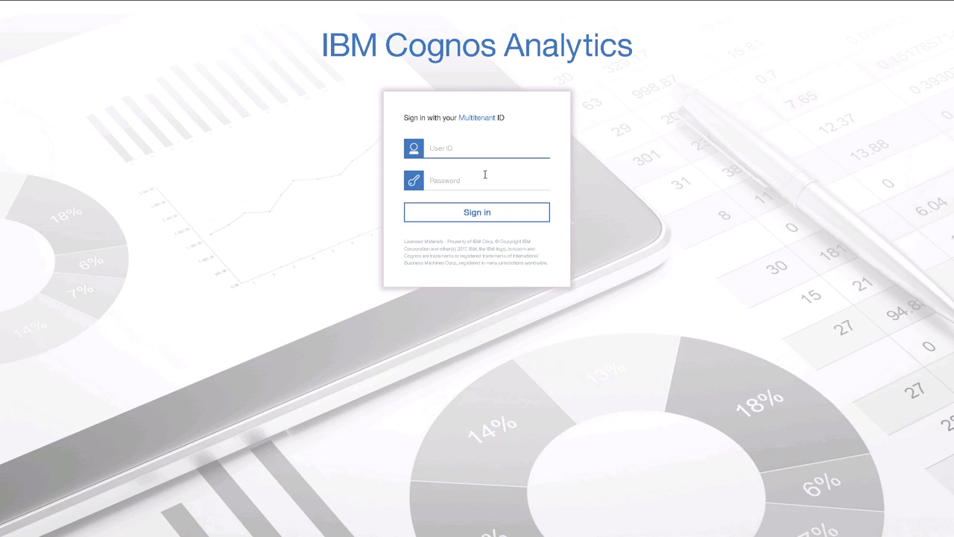
- Sign in to IBM Cognos Analytics with user ID user2t3 and the account password
{"action": "left_click", "coordinate": [460, 152]}
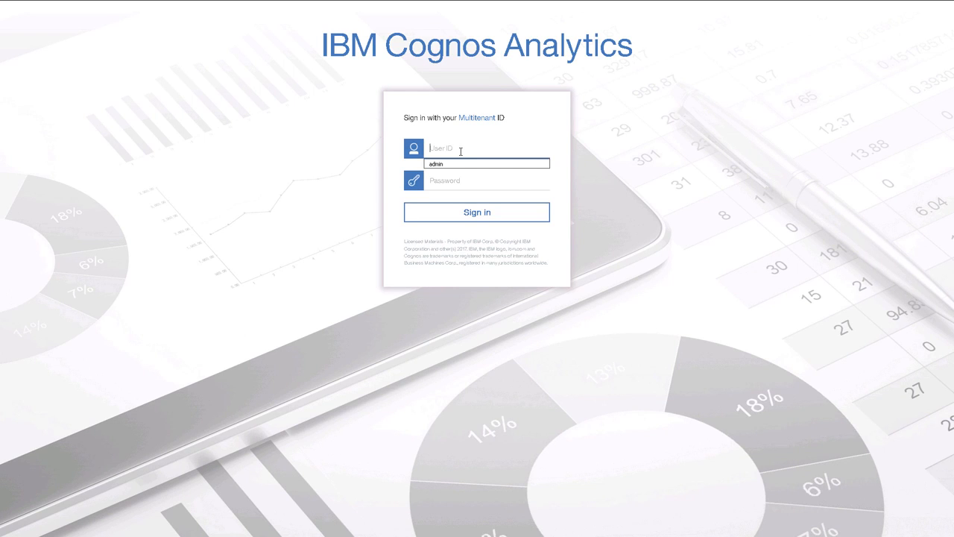
{"action": "type", "text": "us"}
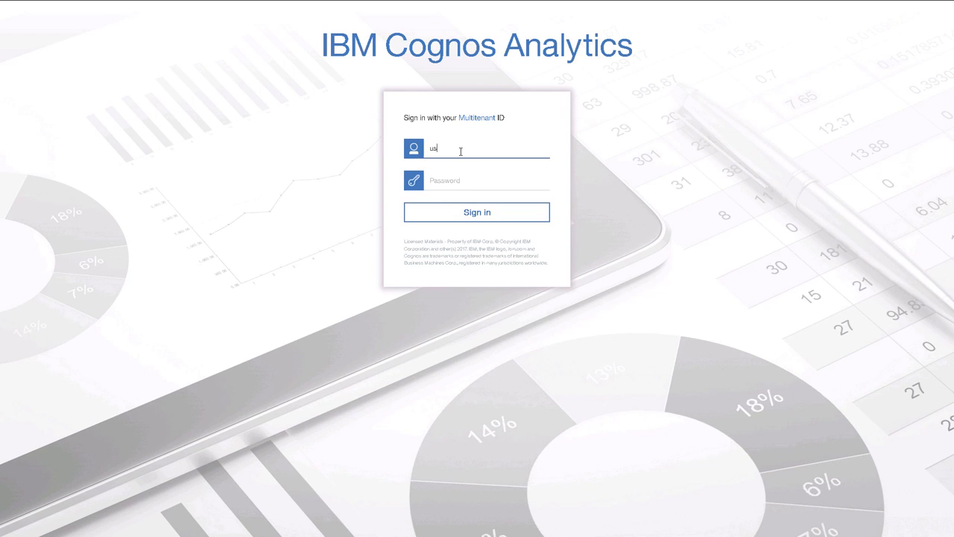
{"action": "type", "text": "er2t3"}
{"action": "key", "text": "Tab"}
{"action": "type", "text": "••••••"}
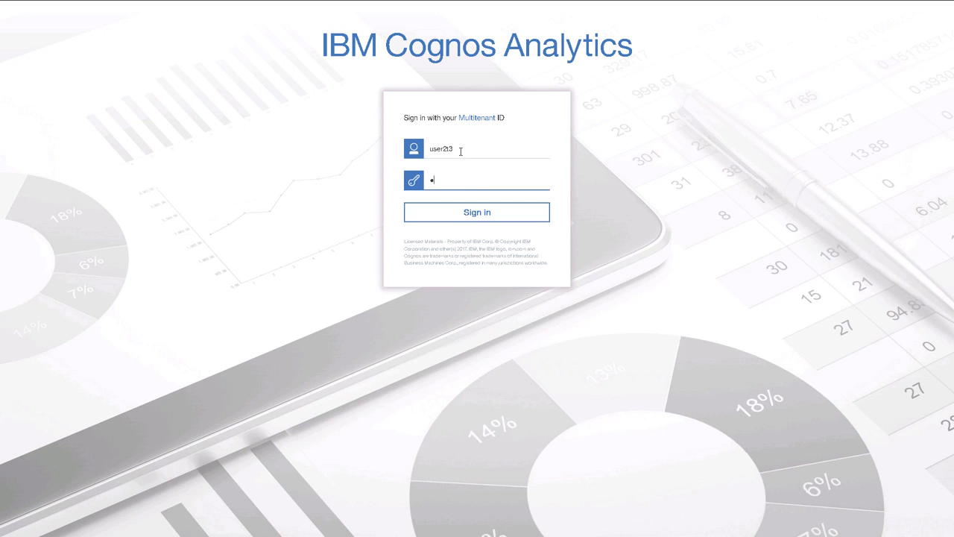
{"action": "key", "text": "Return"}
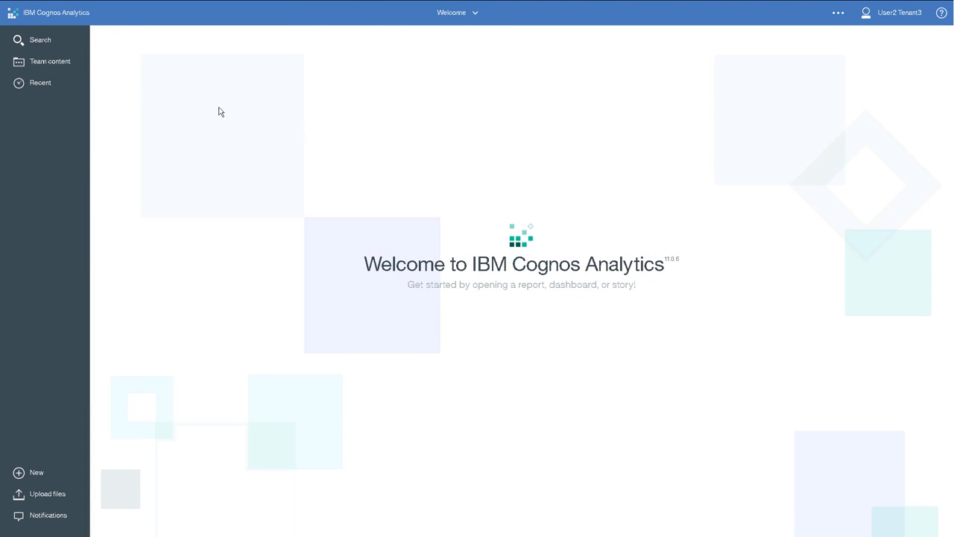
- Check which Team content items the Tenant 3 user can access, close the listing and open the account options
{"action": "left_click", "coordinate": [65, 66]}
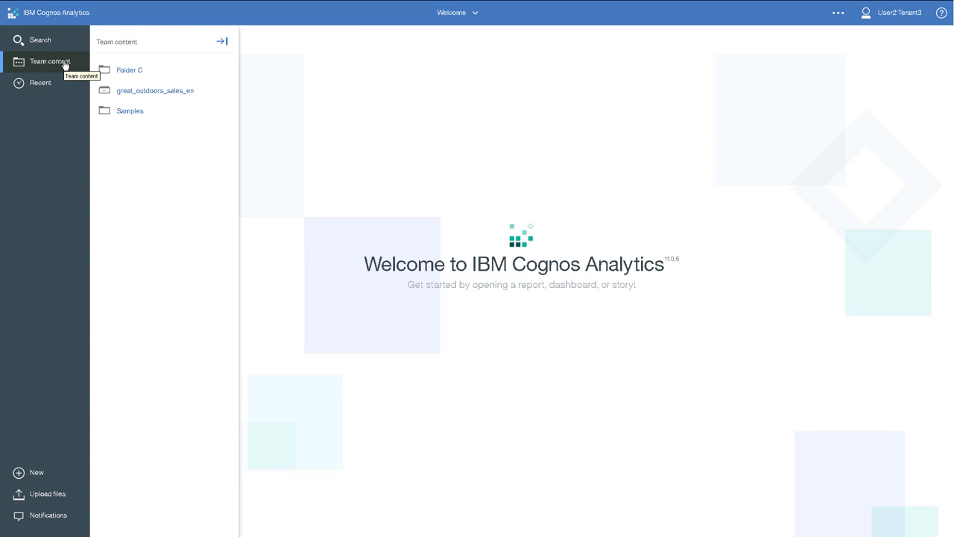
{"action": "left_click", "coordinate": [65, 66]}
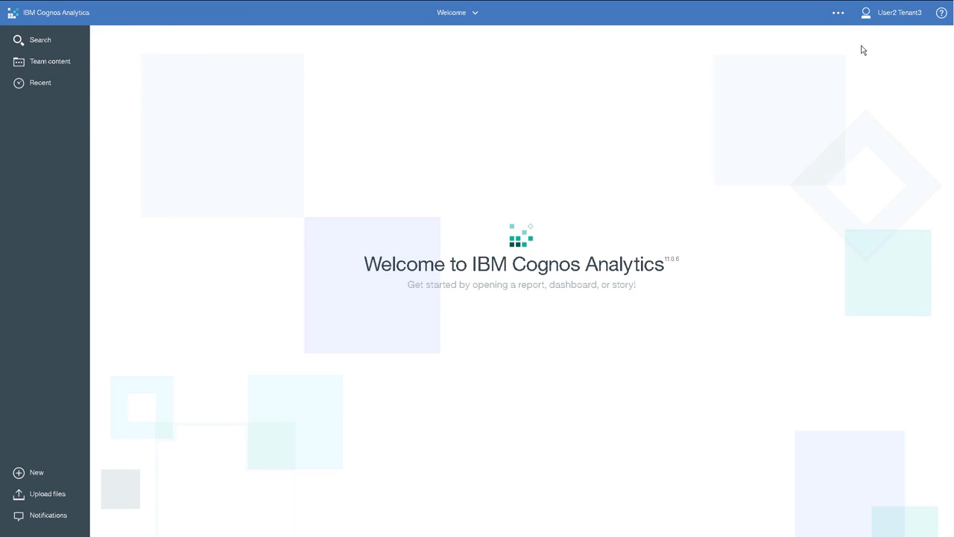
{"action": "left_click", "coordinate": [900, 18]}
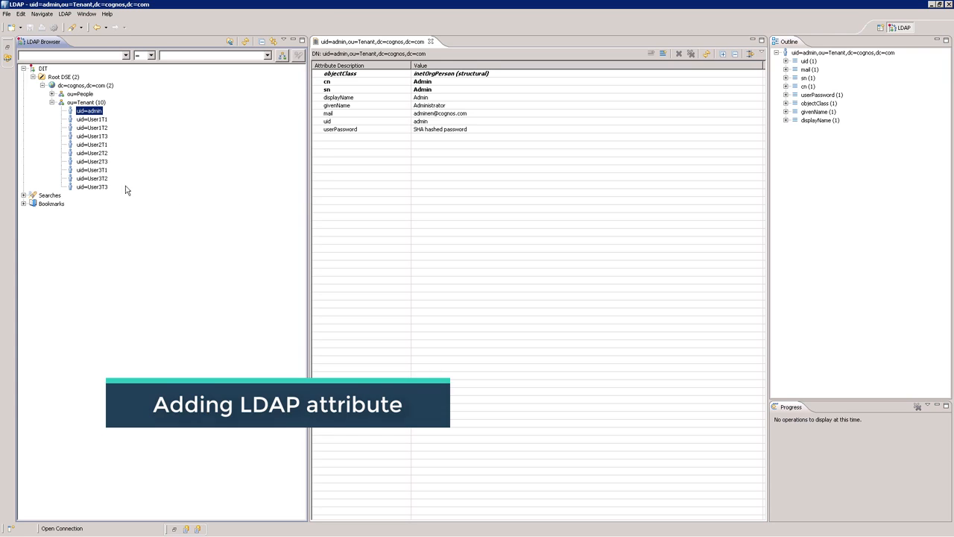
- Add a departmentNumber attribute with the value Tenant1 to the User3T3 entry under ou=Tenant
{"action": "left_click", "coordinate": [102, 186]}
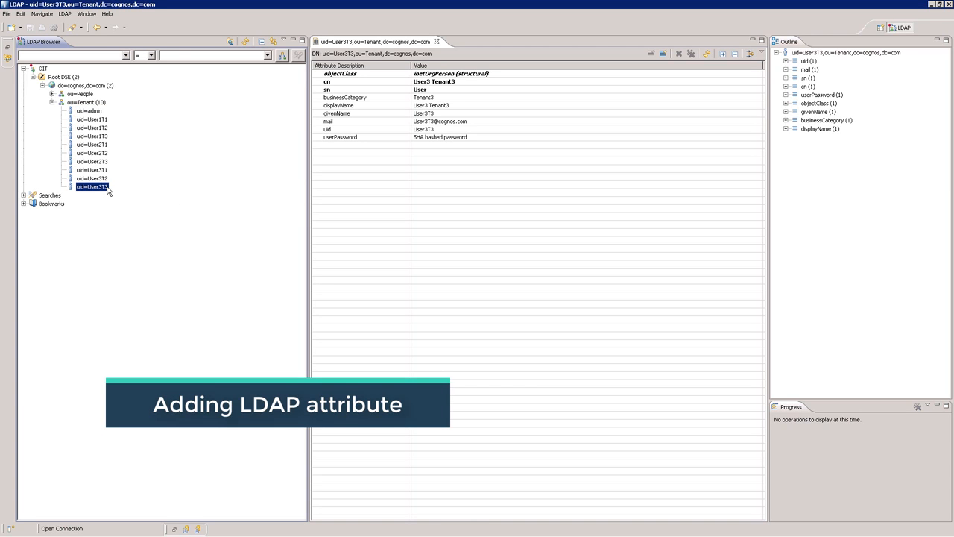
{"action": "left_click", "coordinate": [341, 202]}
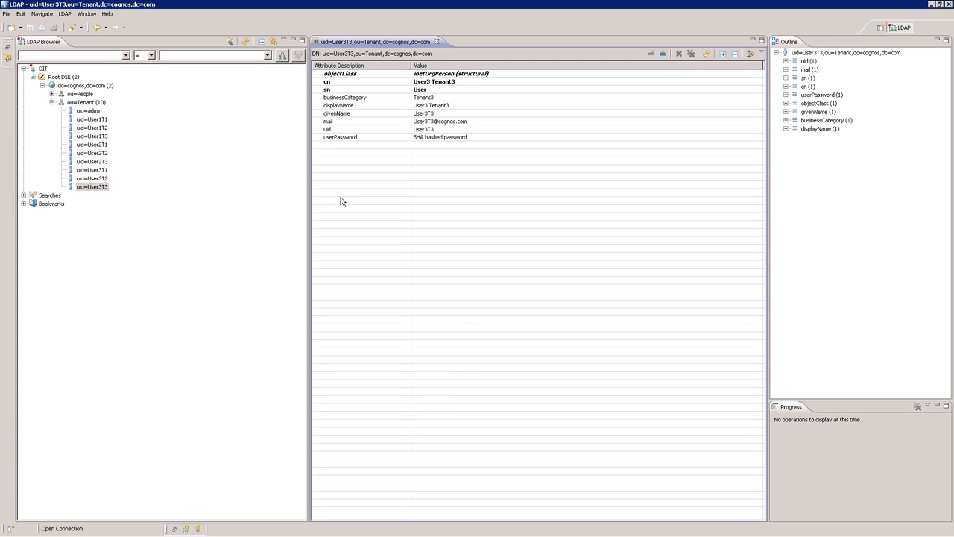
{"action": "right_click", "coordinate": [341, 200]}
{"action": "left_click", "coordinate": [359, 206]}
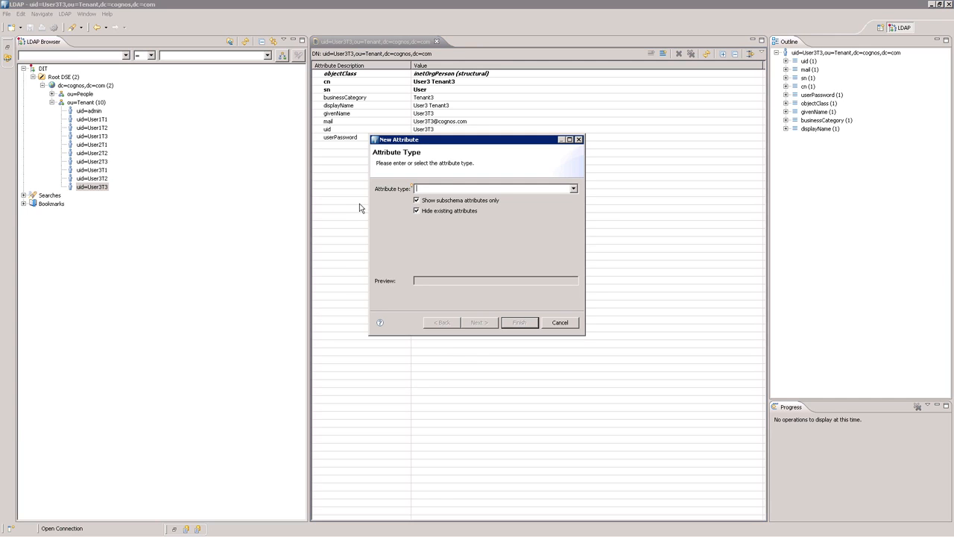
{"action": "left_click", "coordinate": [573, 189]}
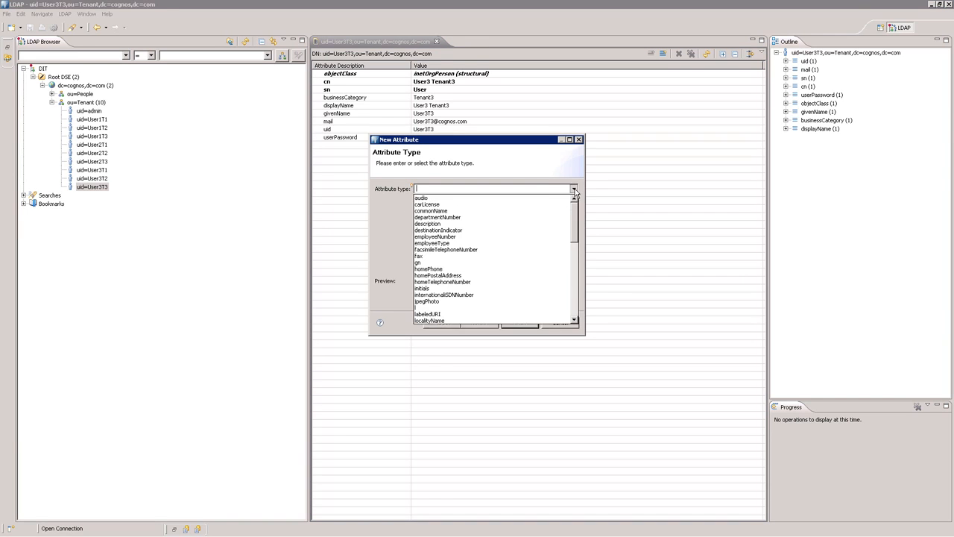
{"action": "left_click", "coordinate": [527, 217]}
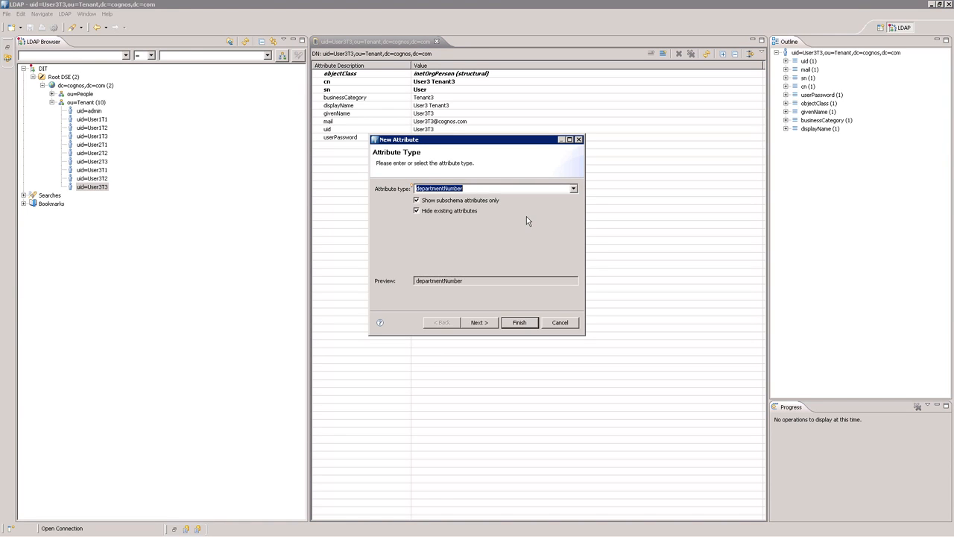
{"action": "left_click", "coordinate": [518, 322]}
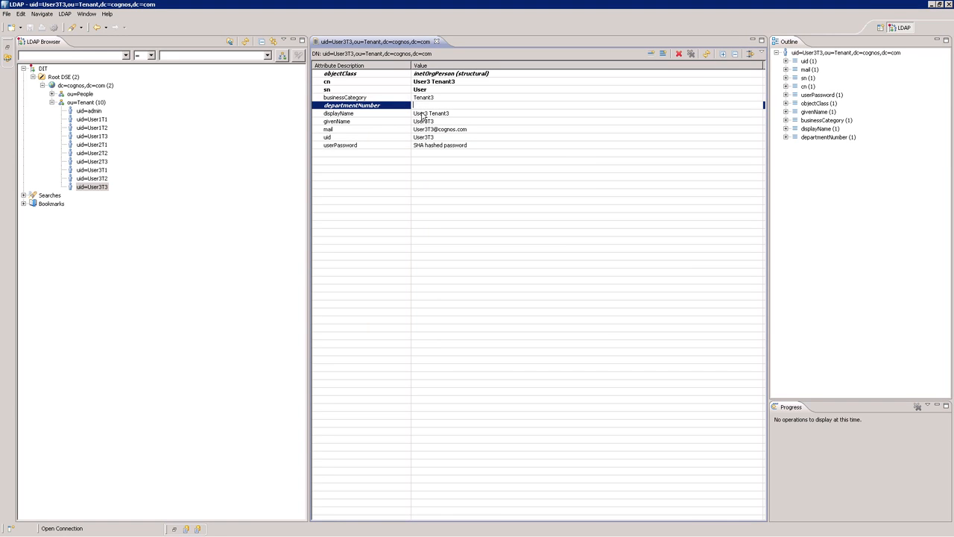
{"action": "type", "text": "Tenant1"}
{"action": "key", "text": "Return"}
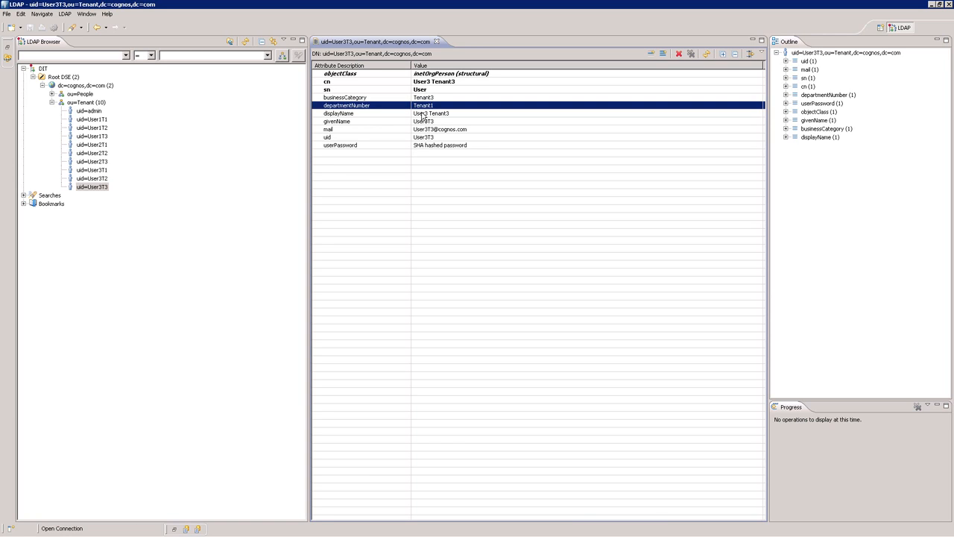
- Add Tenant2 as a second departmentNumber value for the User3T3 entry
{"action": "right_click", "coordinate": [411, 110]}
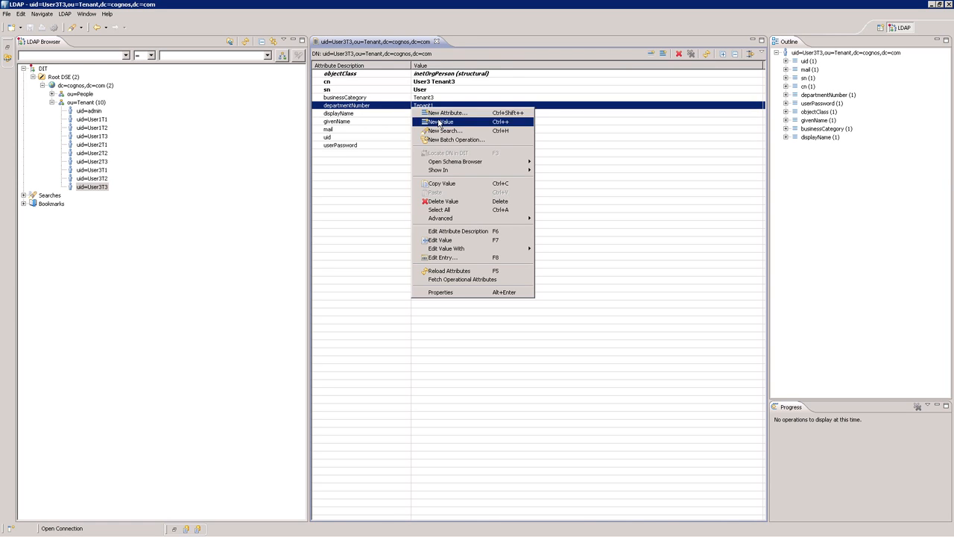
{"action": "left_click", "coordinate": [440, 121]}
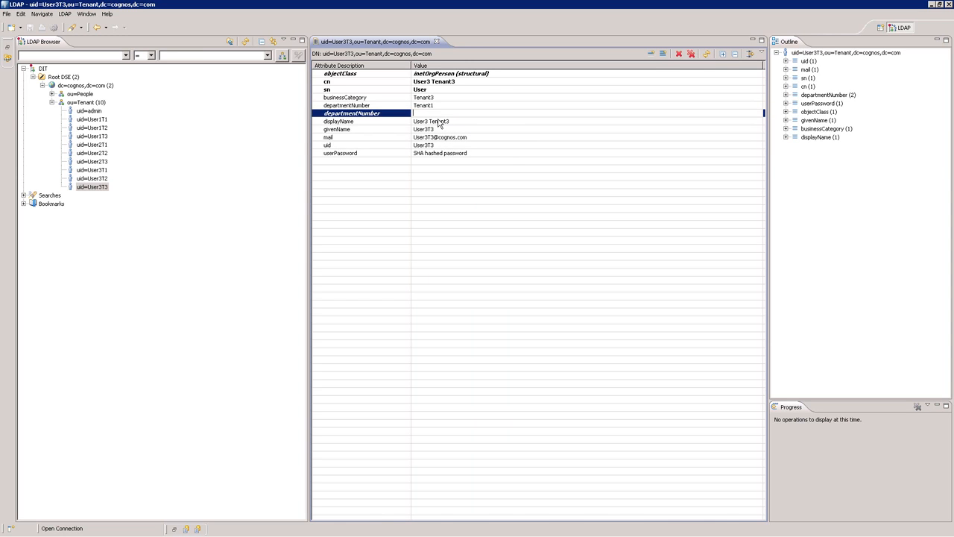
{"action": "type", "text": "Tenant2"}
{"action": "key", "text": "Return"}
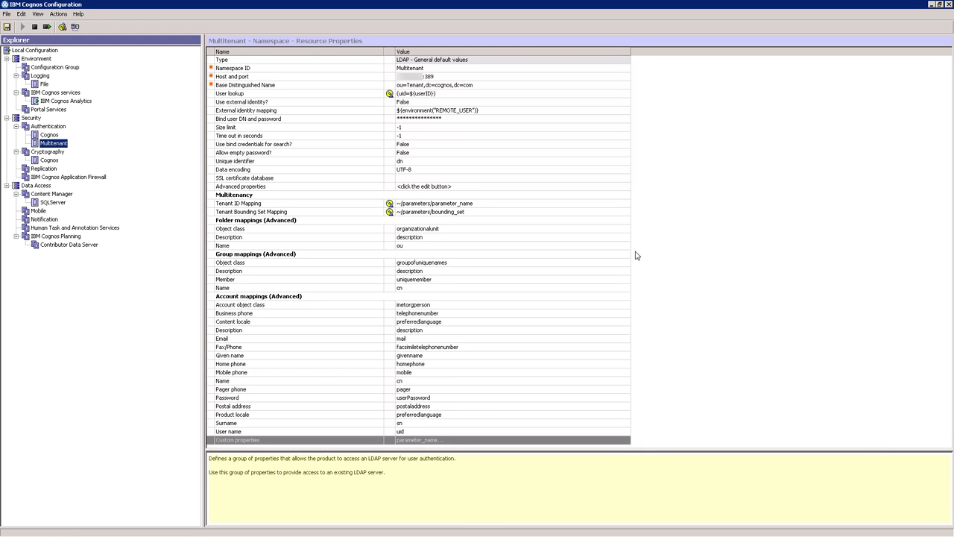
- Switch to IBM Cognos Configuration and review the Multitenant namespace's Tenant Bounding Set Mapping and custom properties, accepting both unchanged
{"action": "double_click", "coordinate": [626, 213]}
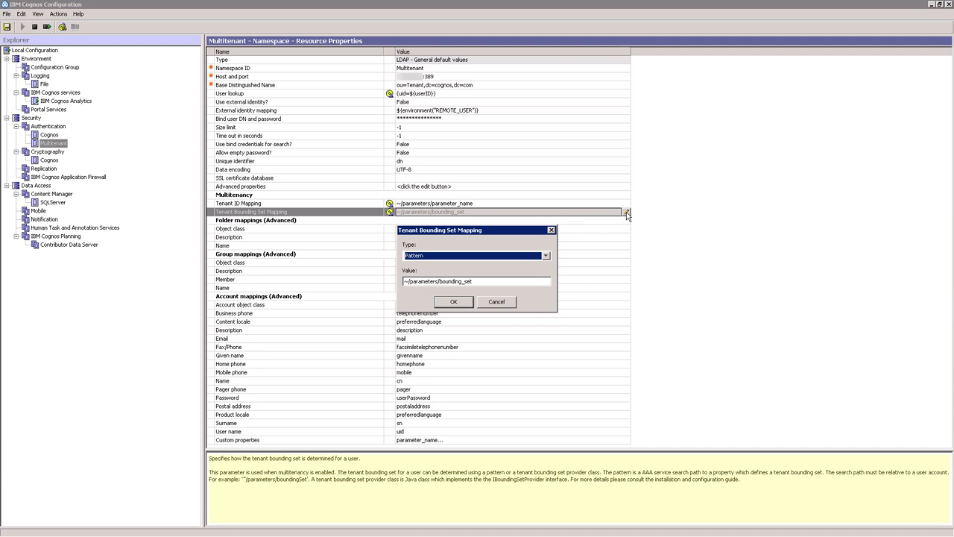
{"action": "left_click", "coordinate": [462, 306]}
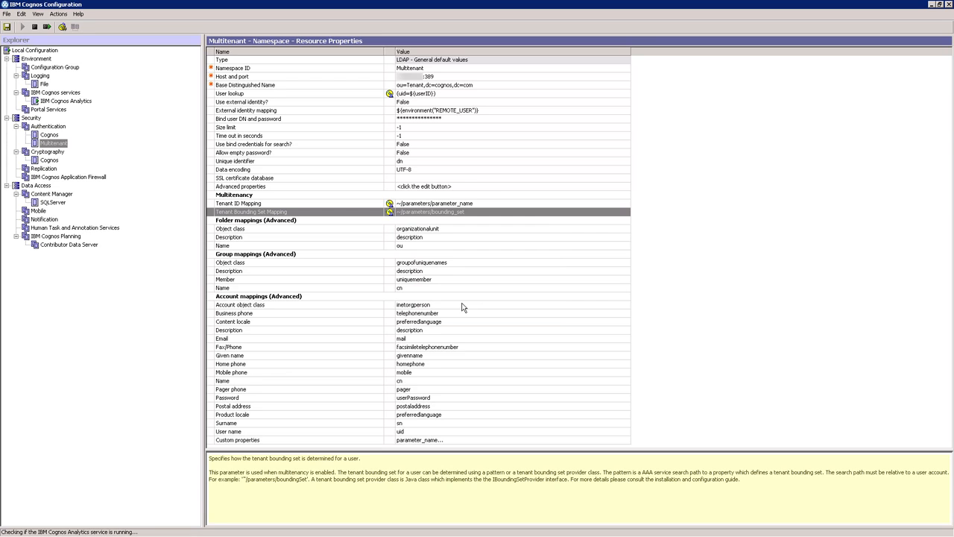
{"action": "left_click", "coordinate": [617, 440]}
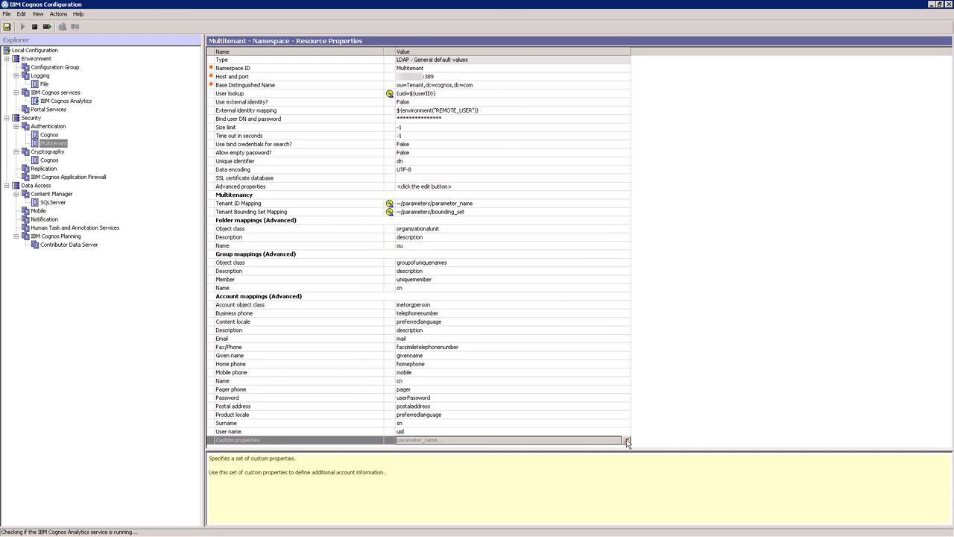
{"action": "left_click", "coordinate": [627, 440]}
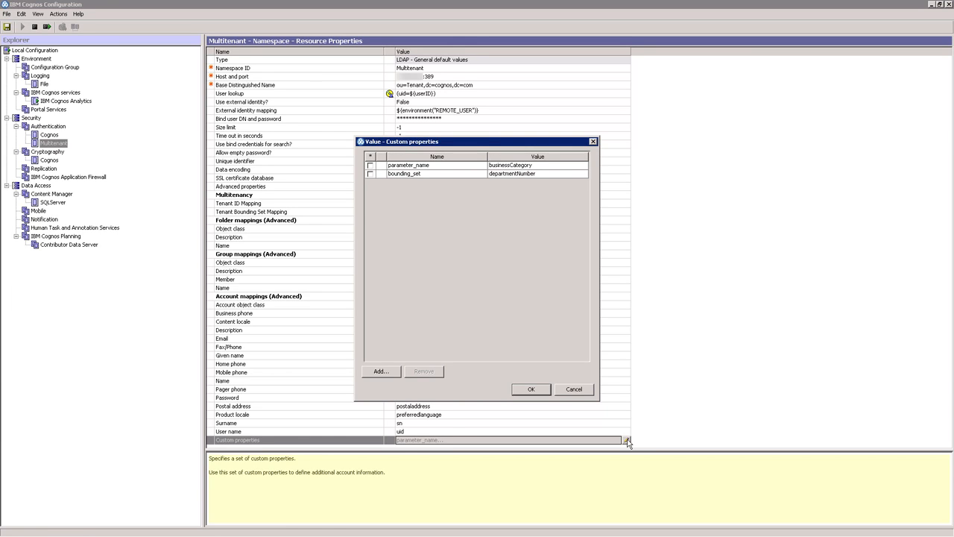
{"action": "left_click", "coordinate": [538, 393]}
- Test logging on to the Multitenant namespace with user ID user3t3 and the account password
{"action": "left_click", "coordinate": [58, 146]}
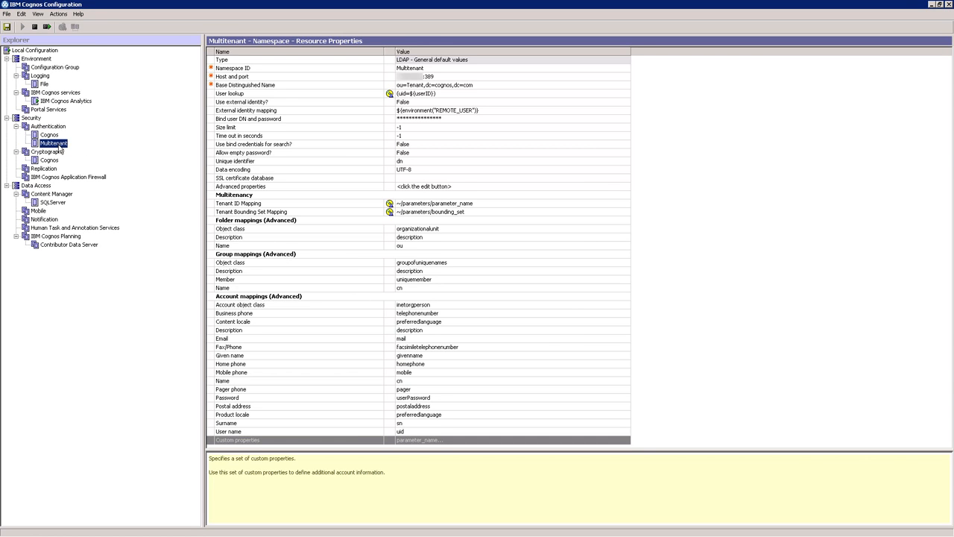
{"action": "right_click", "coordinate": [59, 146]}
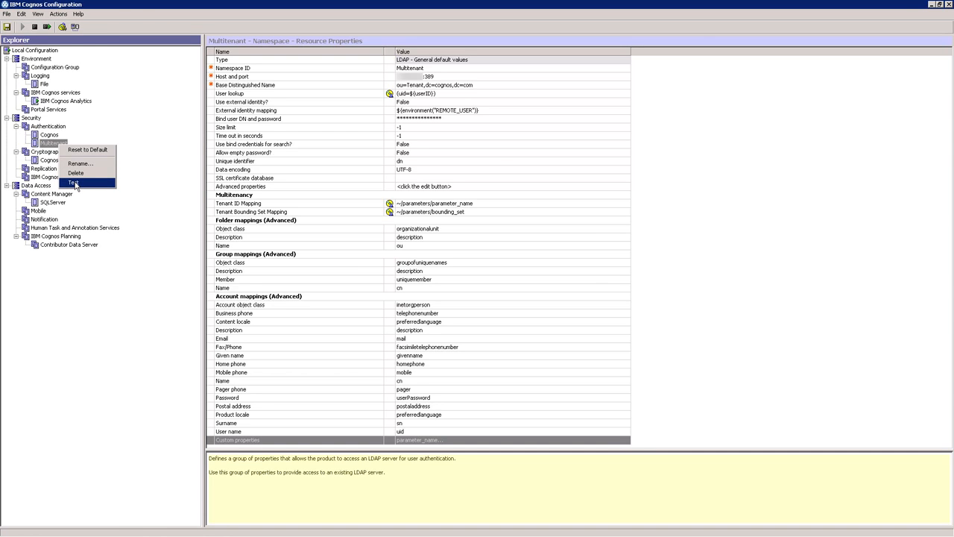
{"action": "left_click", "coordinate": [73, 183]}
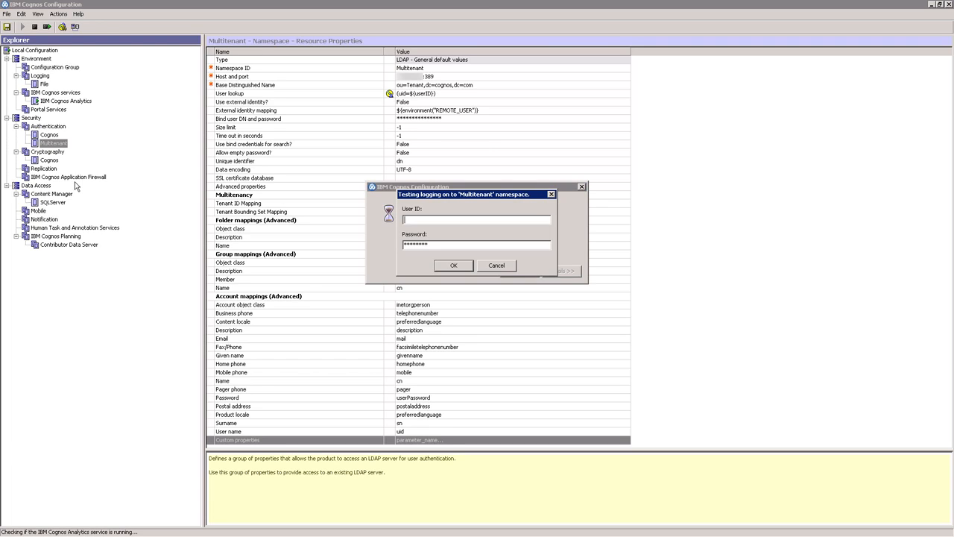
{"action": "type", "text": "user3t3"}
{"action": "key", "text": "Tab"}
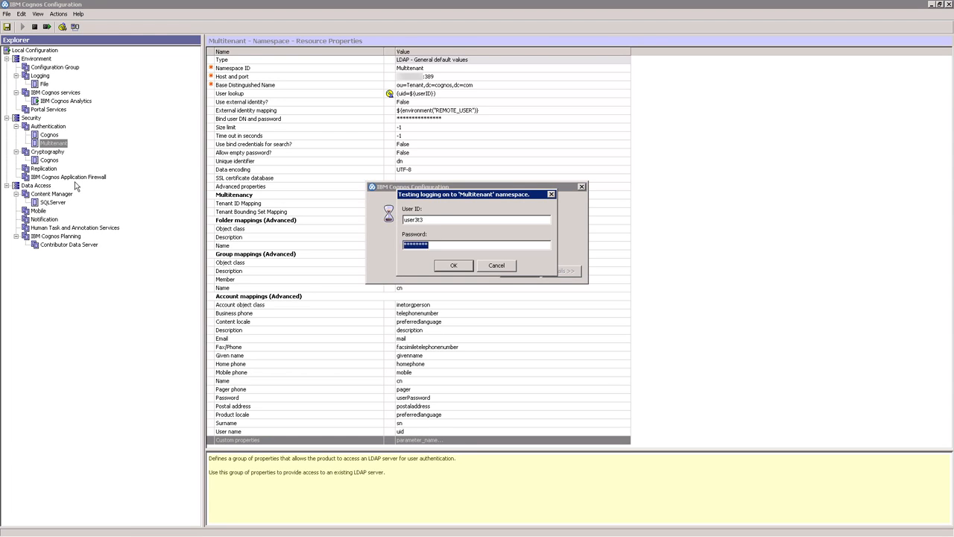
{"action": "type", "text": "********"}
{"action": "key", "text": "Return"}
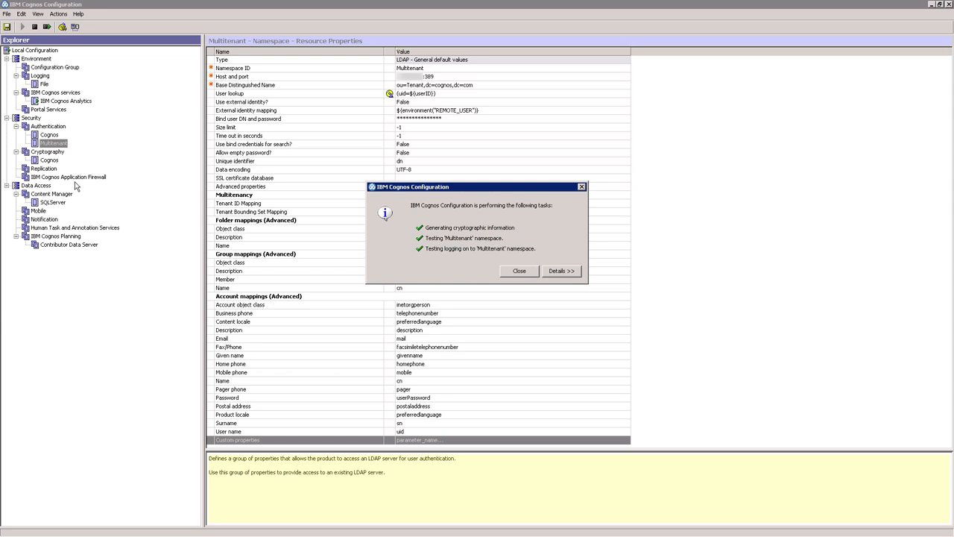
- Expand and enlarge the test details to check the user's tenant ID and tenant bounding set, and close the results
{"action": "left_click", "coordinate": [562, 272]}
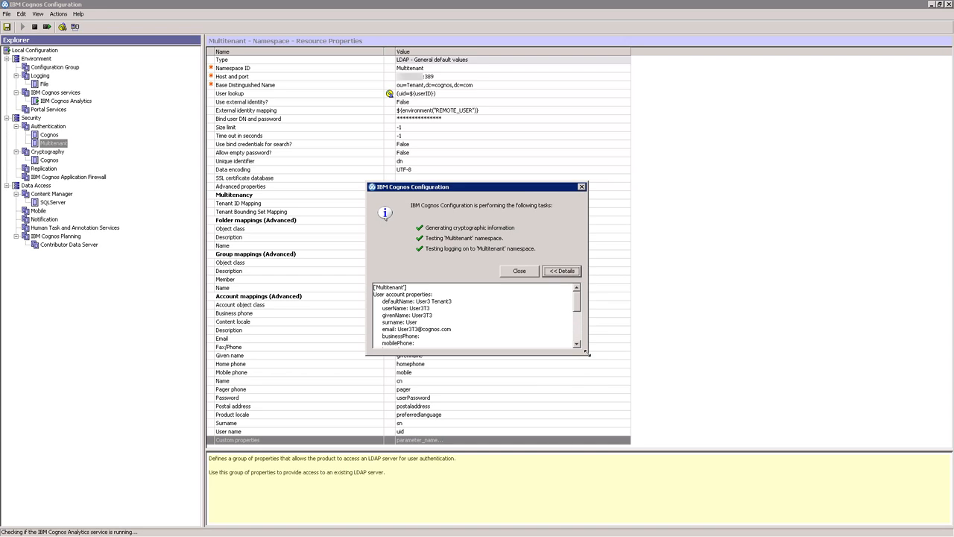
{"action": "left_click_drag", "start_coordinate": [587, 355], "coordinate": [638, 479]}
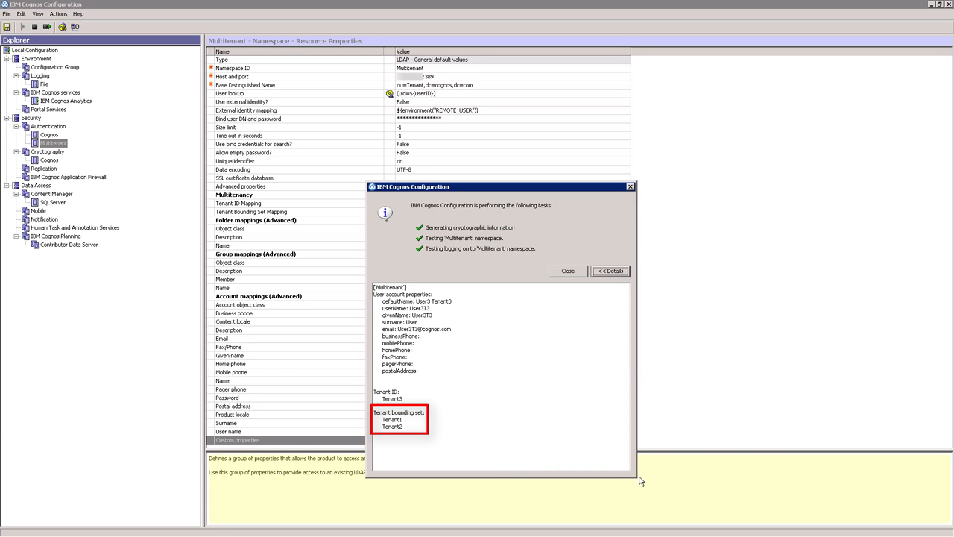
{"action": "left_click", "coordinate": [577, 272]}
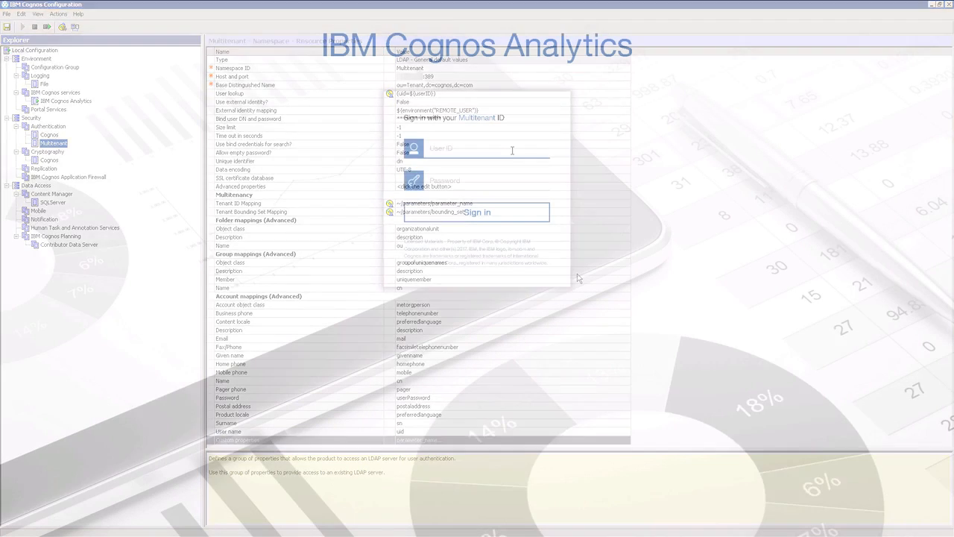
- Switch to IBM Cognos Analytics and sign in with user ID user3t3 and the account password
{"action": "type", "text": "ser3"}
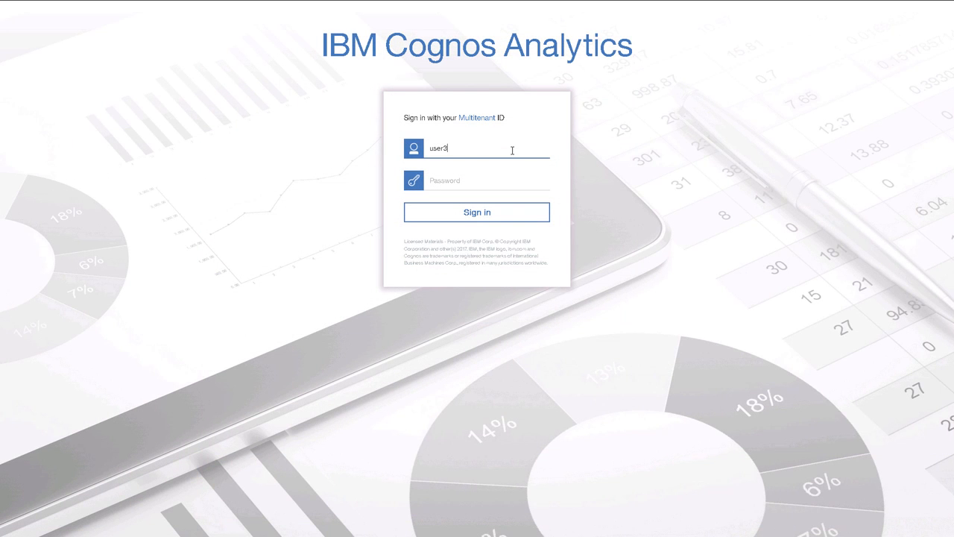
{"action": "type", "text": "t3"}
{"action": "key", "text": "Tab"}
{"action": "type", "text": "user3t3"}
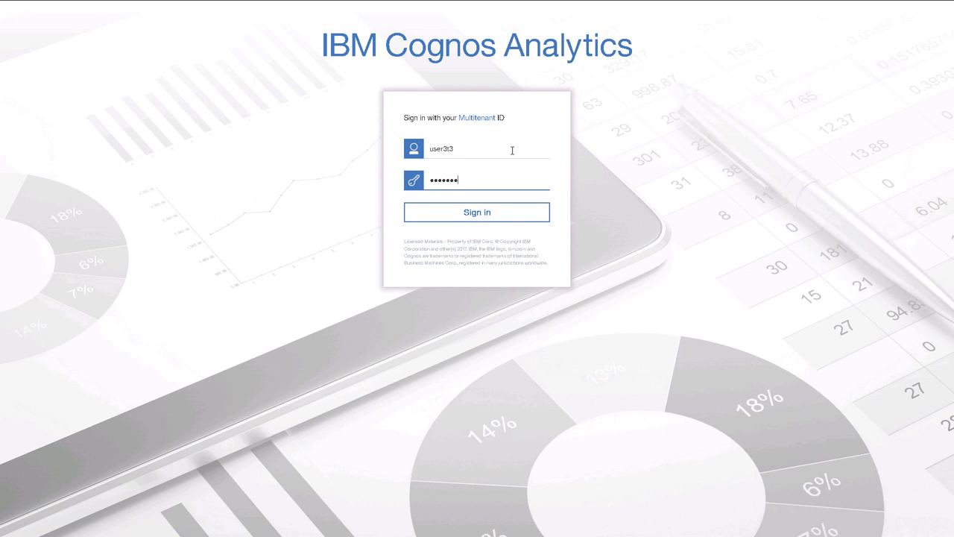
{"action": "key", "text": "Return"}
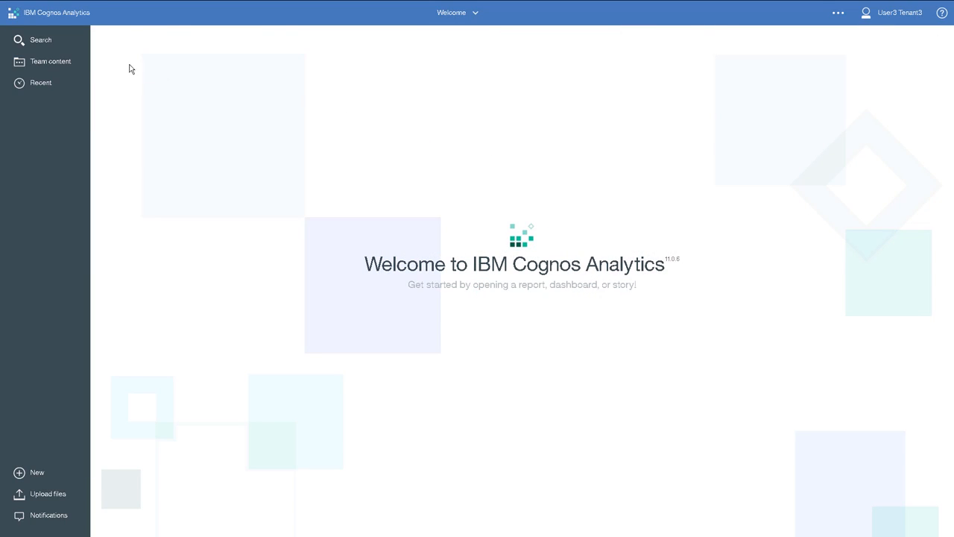
- Check which Team content items the Tenant 3 user with the added bounding set can access
{"action": "left_click", "coordinate": [64, 63]}
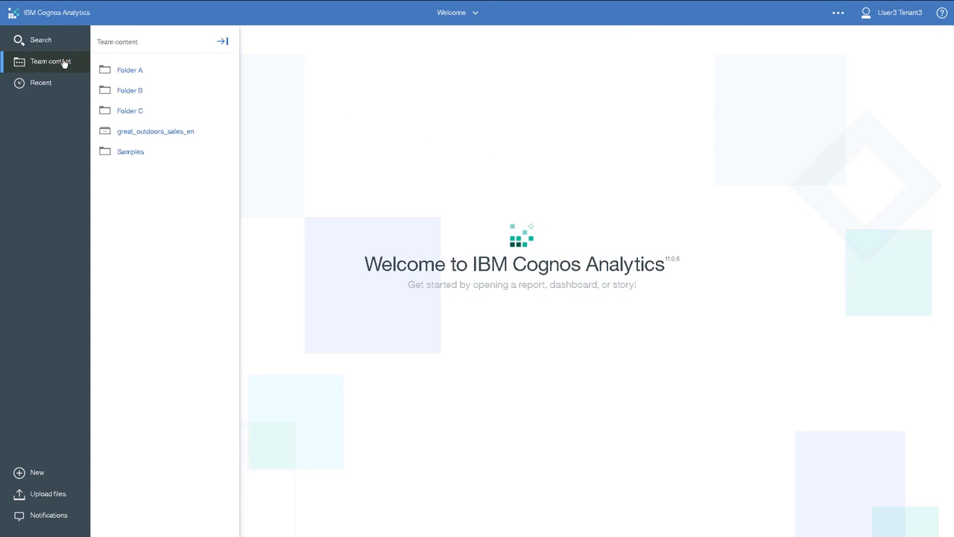